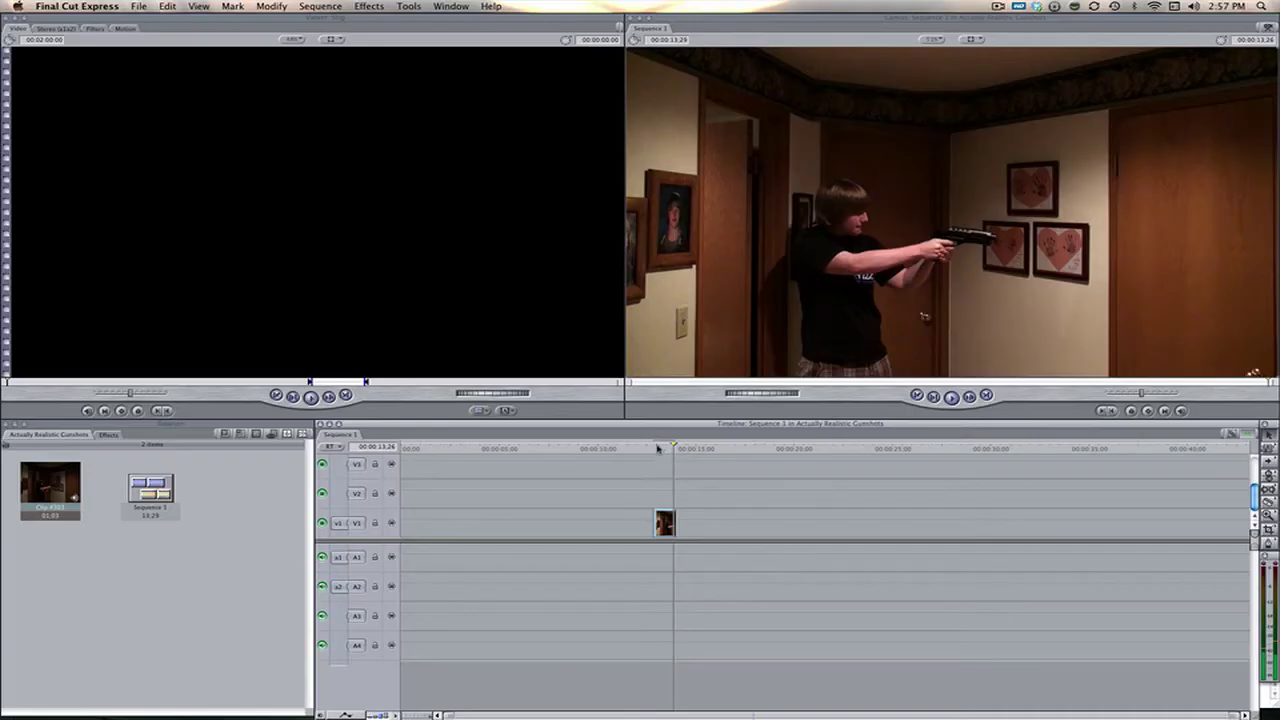
Play the actor clip from just before the gunshot, then spread out all windows with Exposé.
{"action": "left_click", "coordinate": [654, 448]}
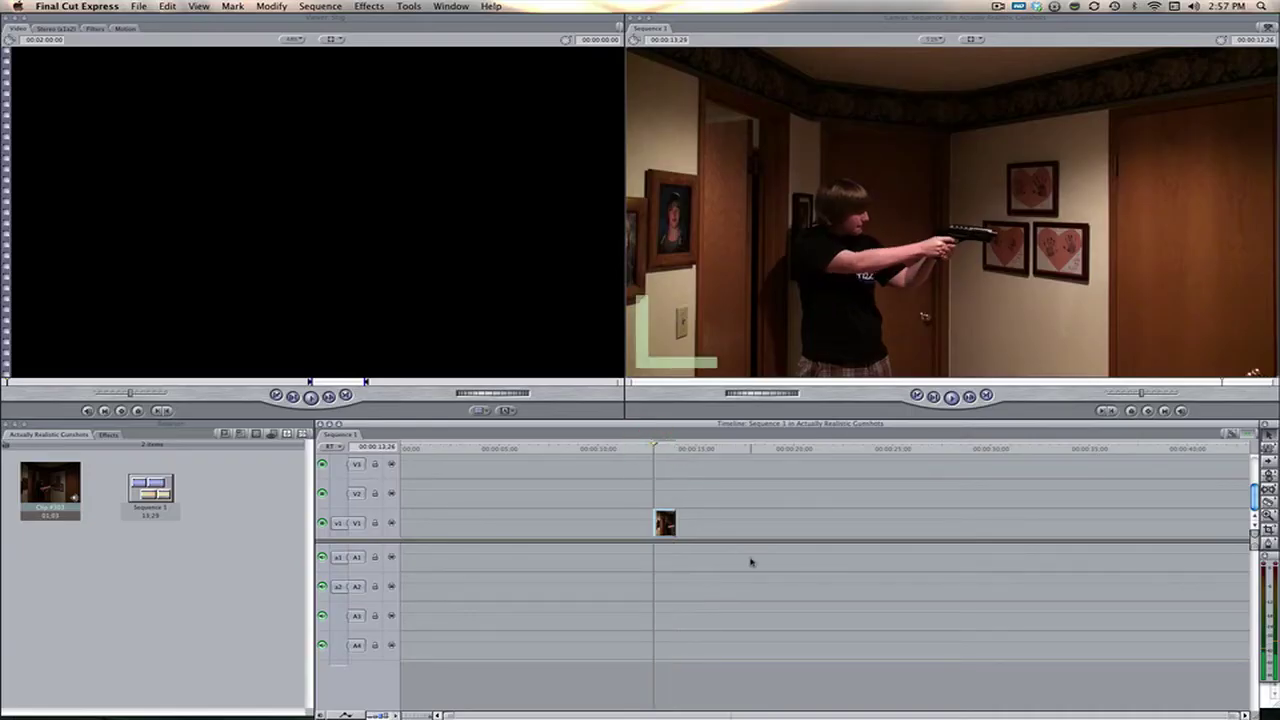
{"action": "key", "text": "space"}
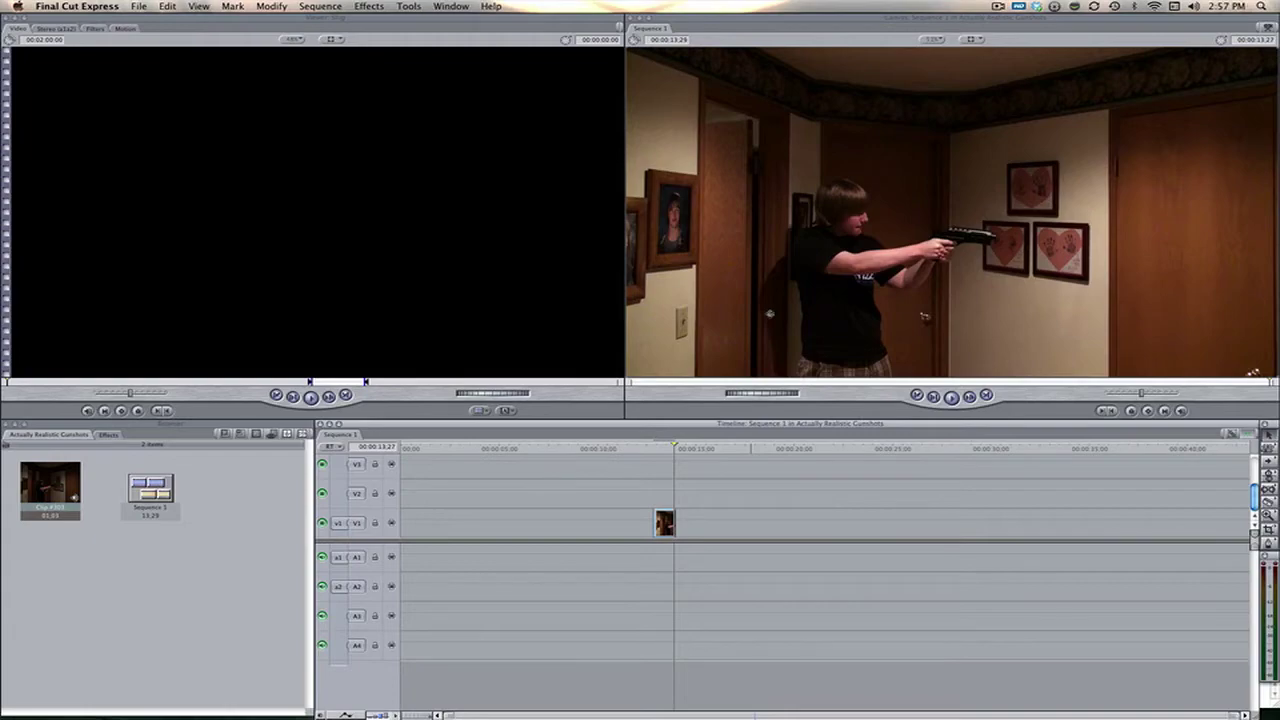
{"action": "key", "text": "F9"}
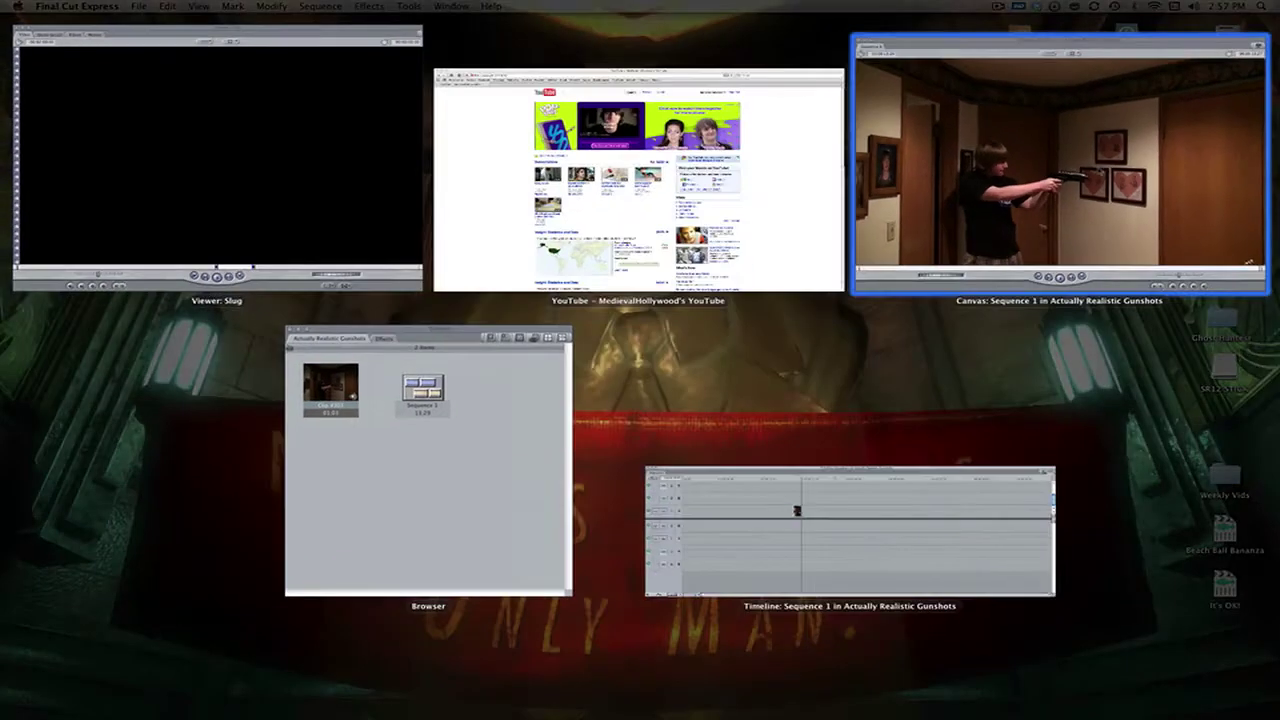
Find MuzzleFlashes_Unit4 in 2 TB > Downloaded Effects > Detonation Films and drag it into the sequence.
{"action": "key", "text": "F11"}
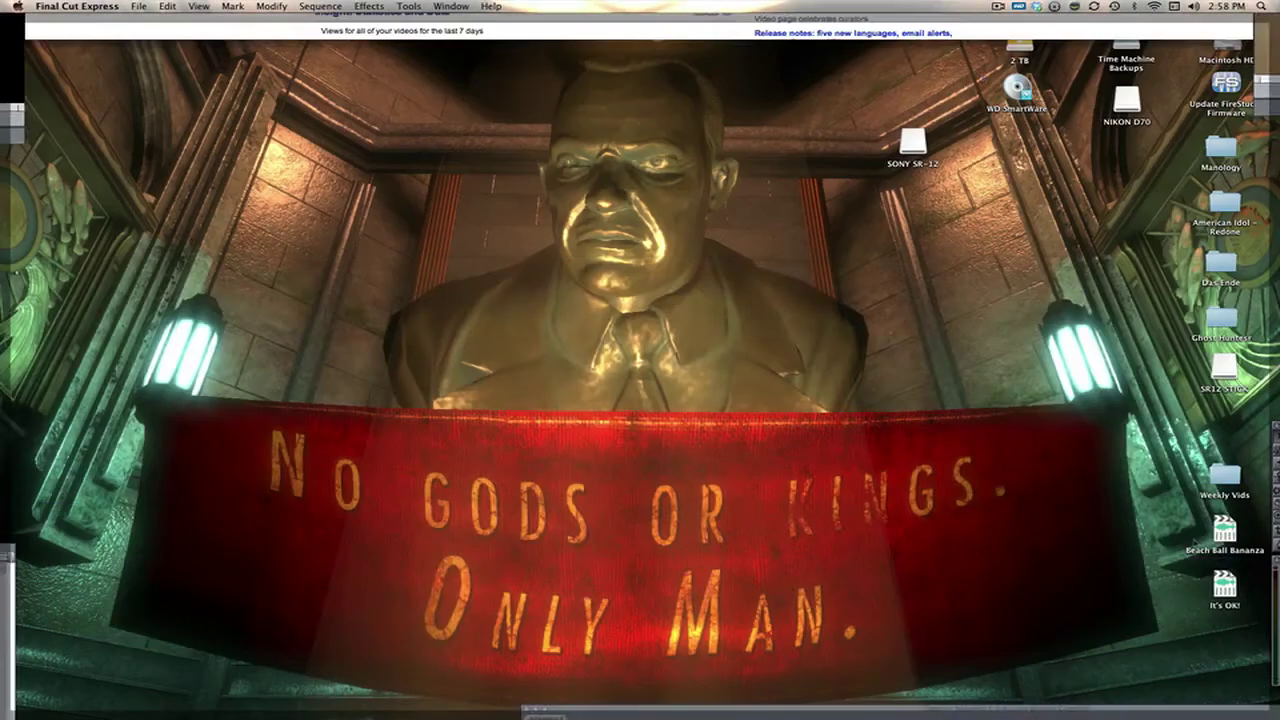
{"action": "double_click", "coordinate": [1018, 40]}
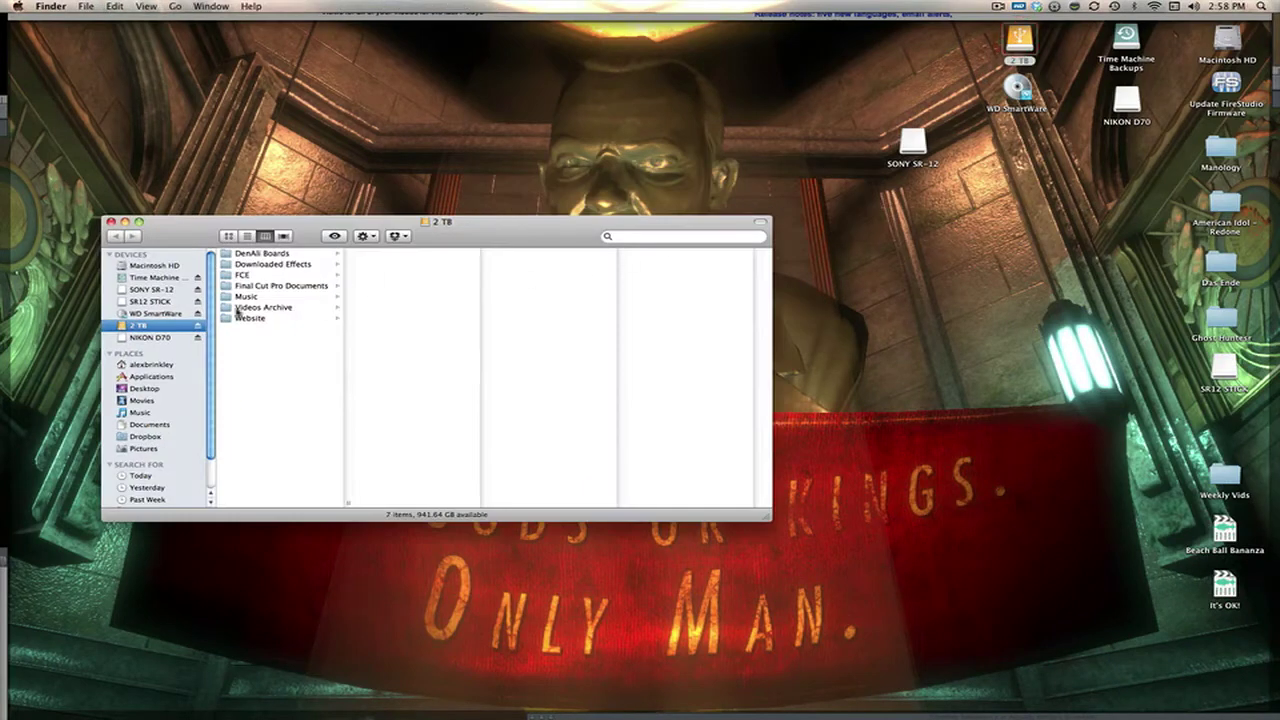
{"action": "left_click", "coordinate": [256, 265]}
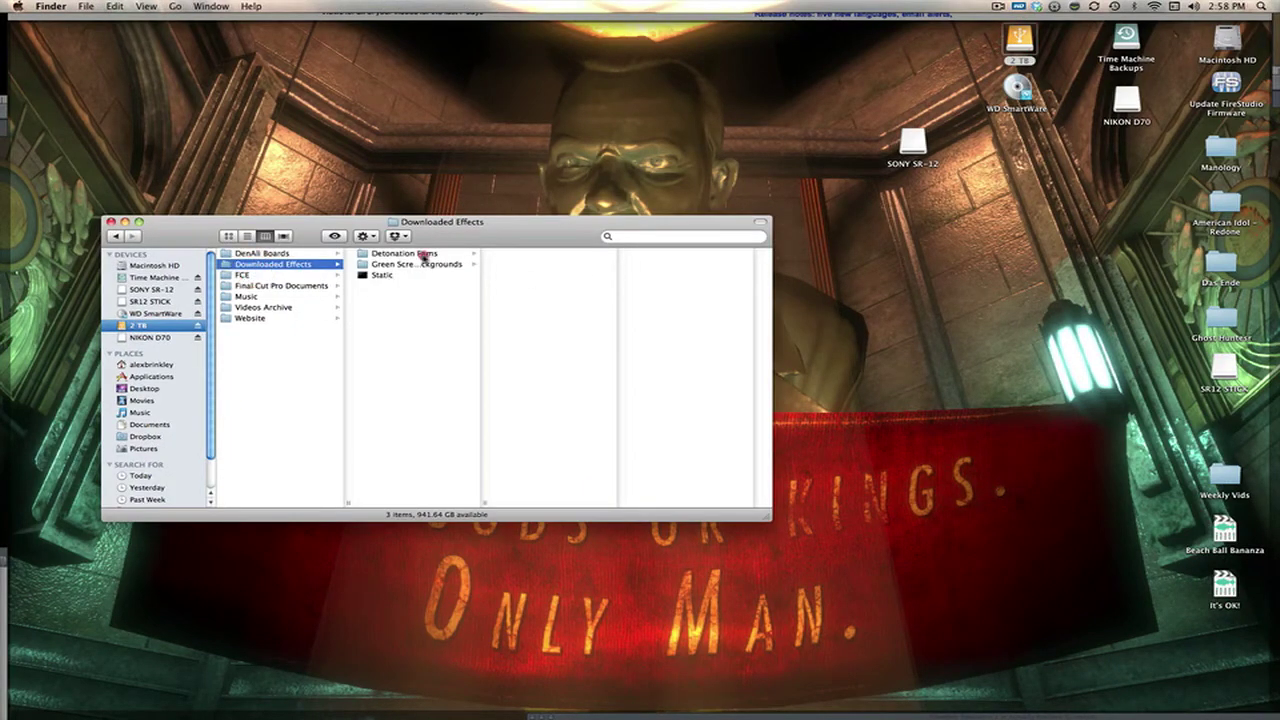
{"action": "left_click", "coordinate": [423, 254]}
{"action": "scroll", "coordinate": [566, 400], "scroll_direction": "down", "scroll_amount": 2}
{"action": "left_click", "coordinate": [542, 482]}
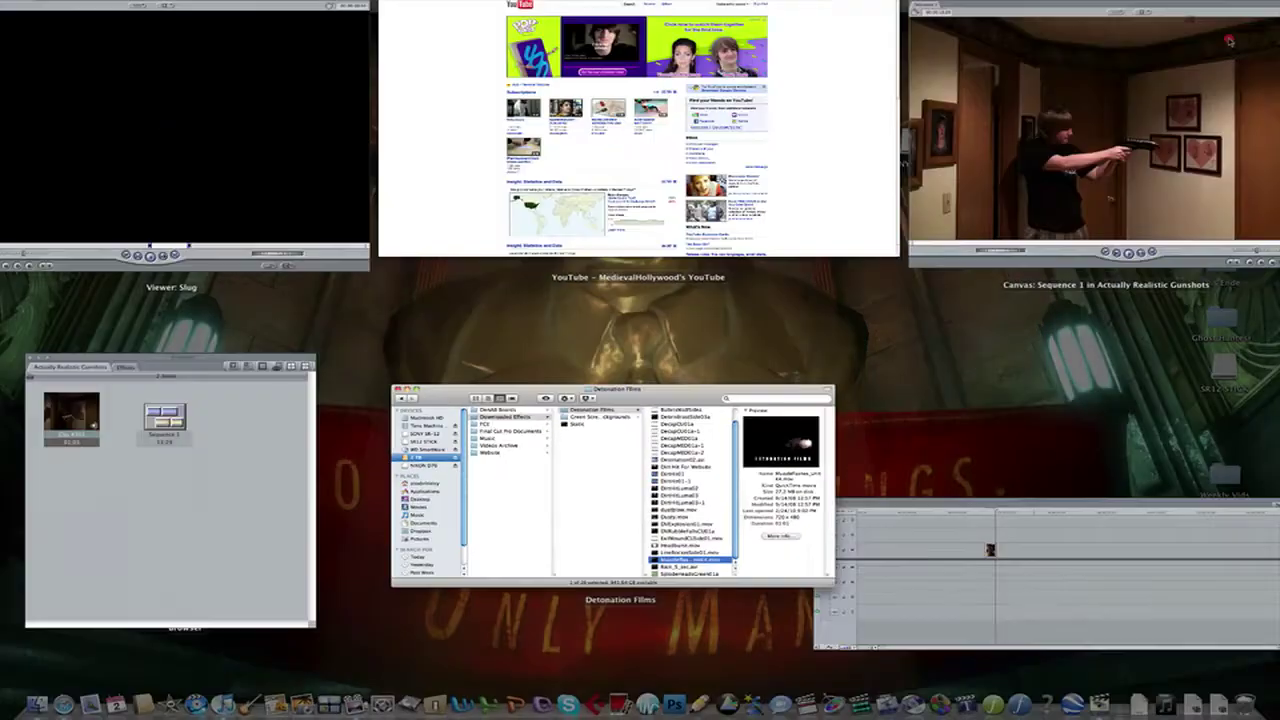
{"action": "key", "text": "F9"}
{"action": "left_click_drag", "start_coordinate": [1090, 472], "coordinate": [760, 500]}
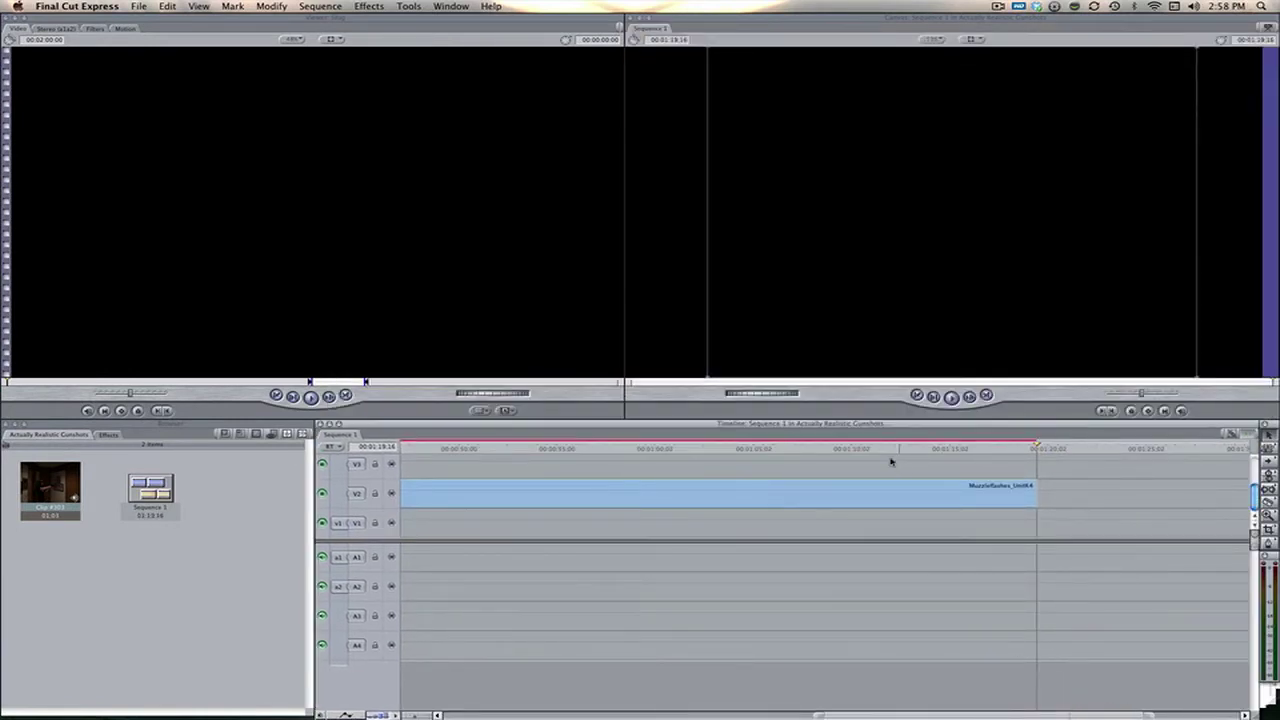
Blade the muzzle-flash clip at the flash and delete the footage before and after it.
{"action": "left_click", "coordinate": [760, 446]}
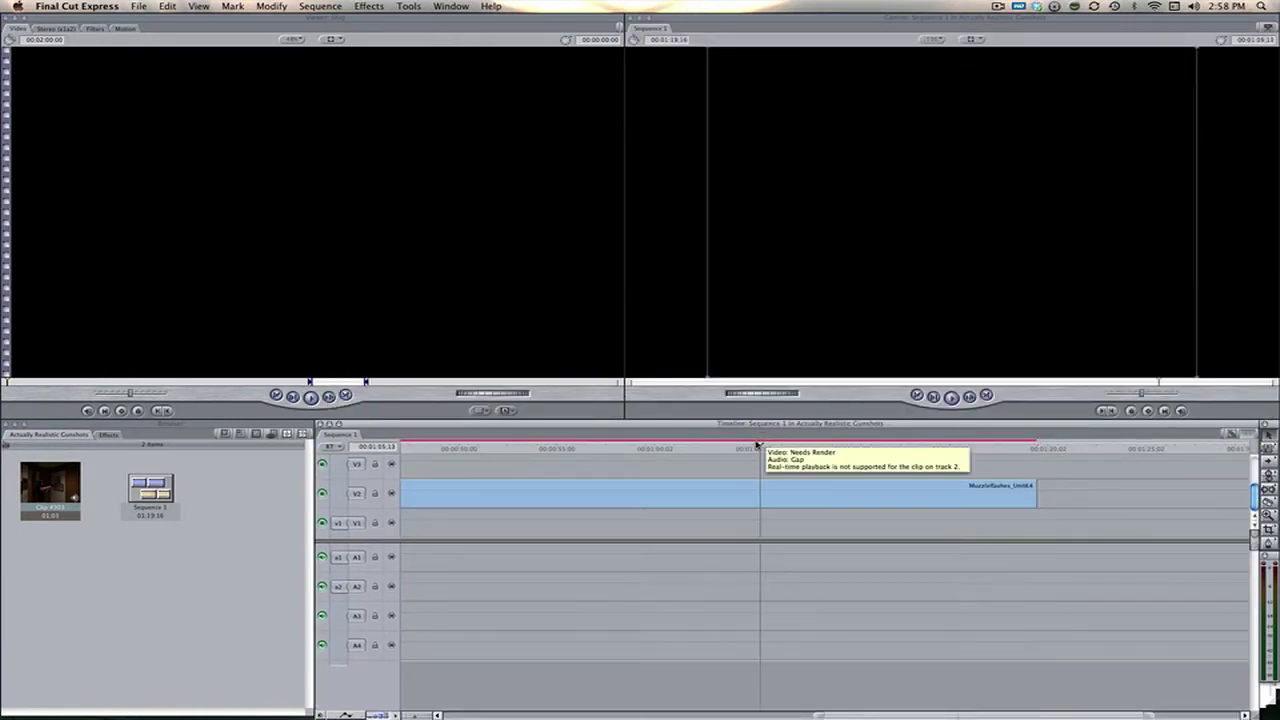
{"action": "key", "text": "space"}
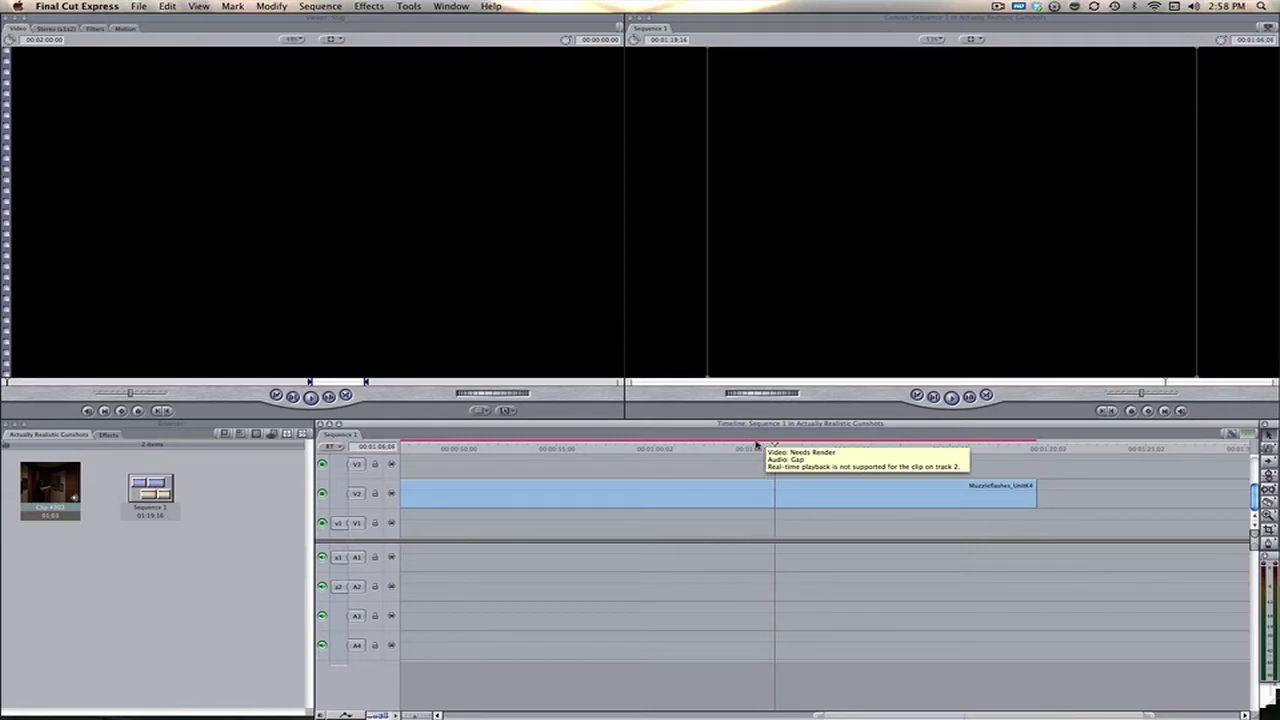
{"action": "key", "text": "ctrl+v"}
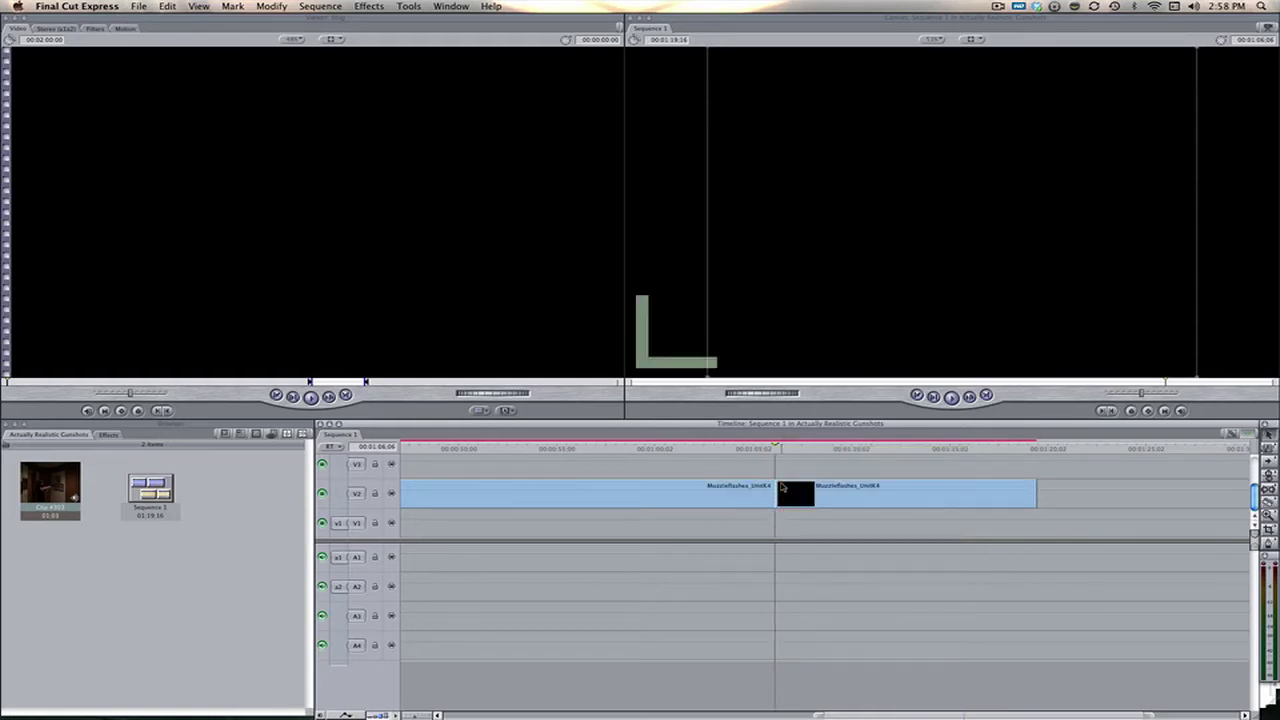
{"action": "left_click", "coordinate": [731, 481]}
{"action": "key", "text": "Delete"}
{"action": "key", "text": "space"}
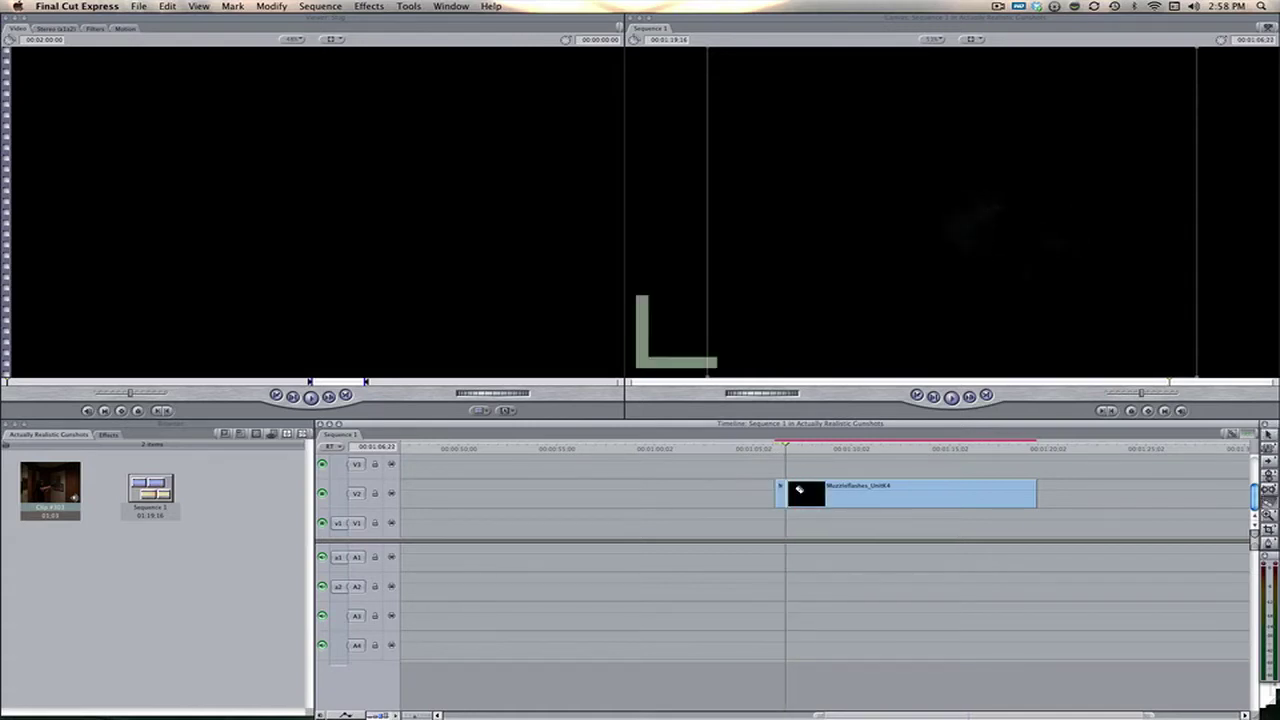
{"action": "left_click", "coordinate": [822, 496]}
{"action": "key", "text": "Delete"}
Cut the short flash piece and paste it on V2 at the actor's firing moment.
{"action": "left_click", "coordinate": [780, 491]}
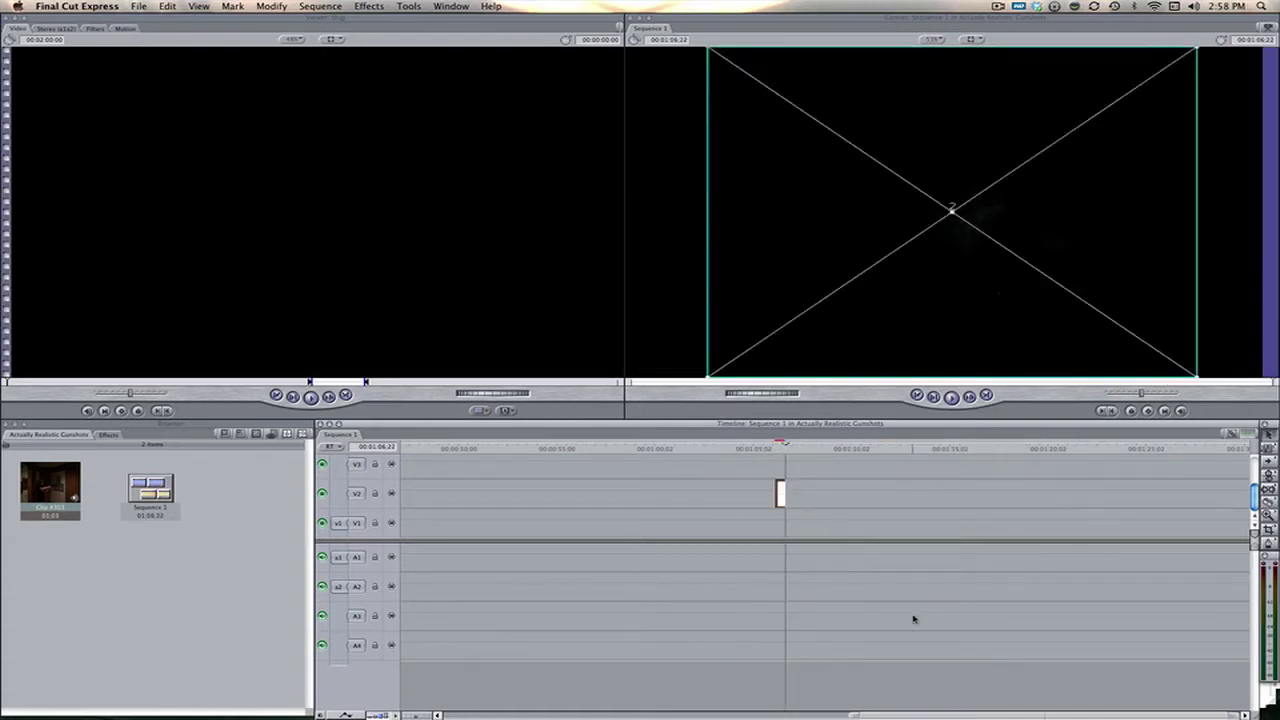
{"action": "key", "text": "shift+z"}
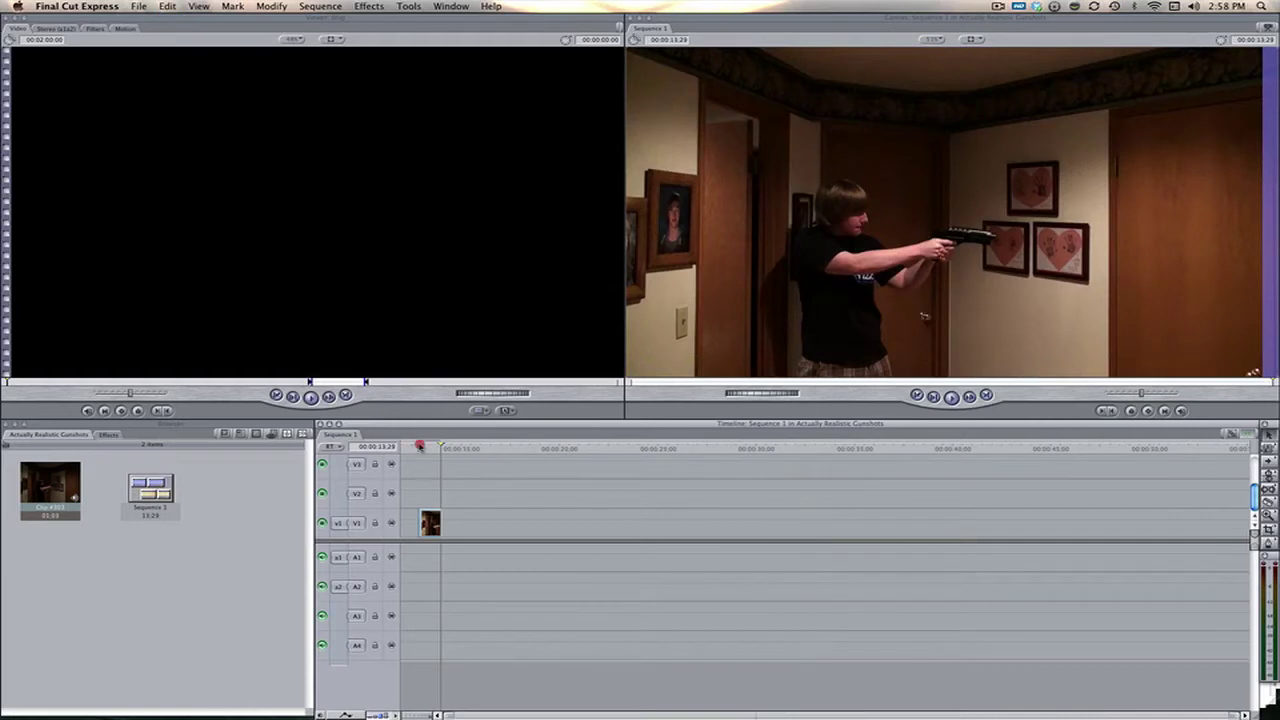
{"action": "left_click", "coordinate": [420, 447]}
{"action": "key", "text": "super+v"}
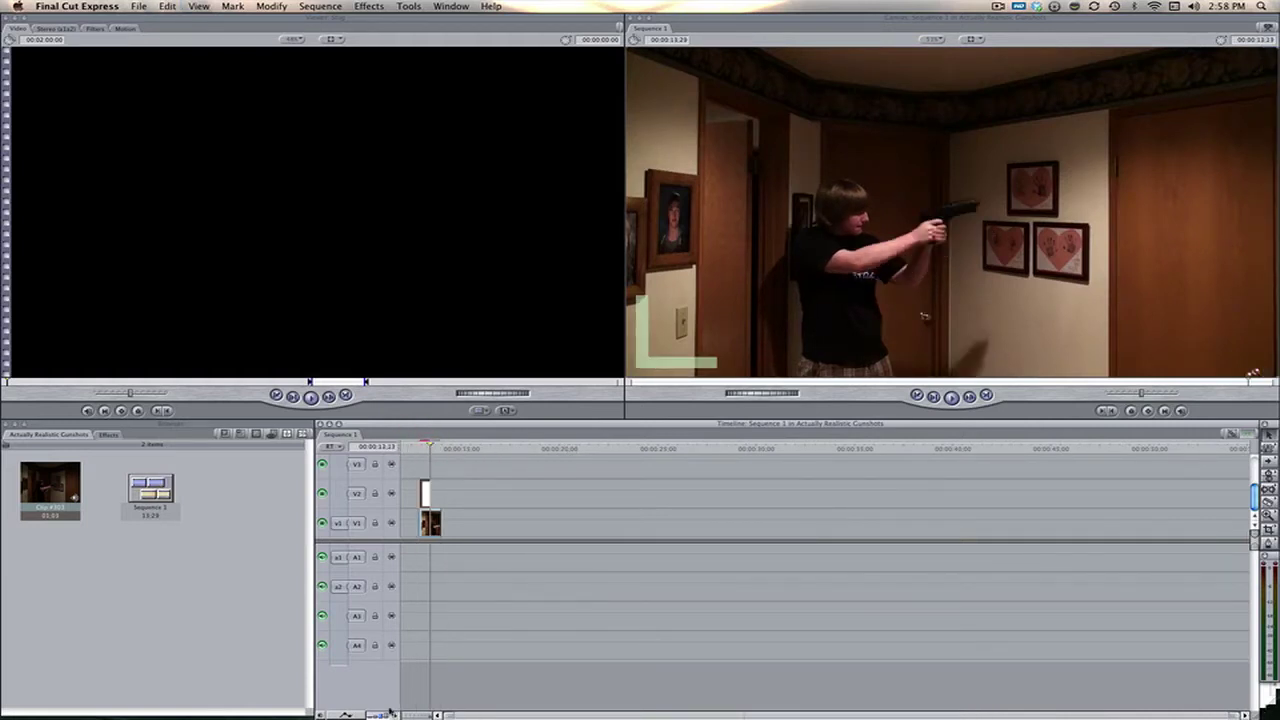
{"action": "left_click_drag", "start_coordinate": [444, 716], "coordinate": [972, 707]}
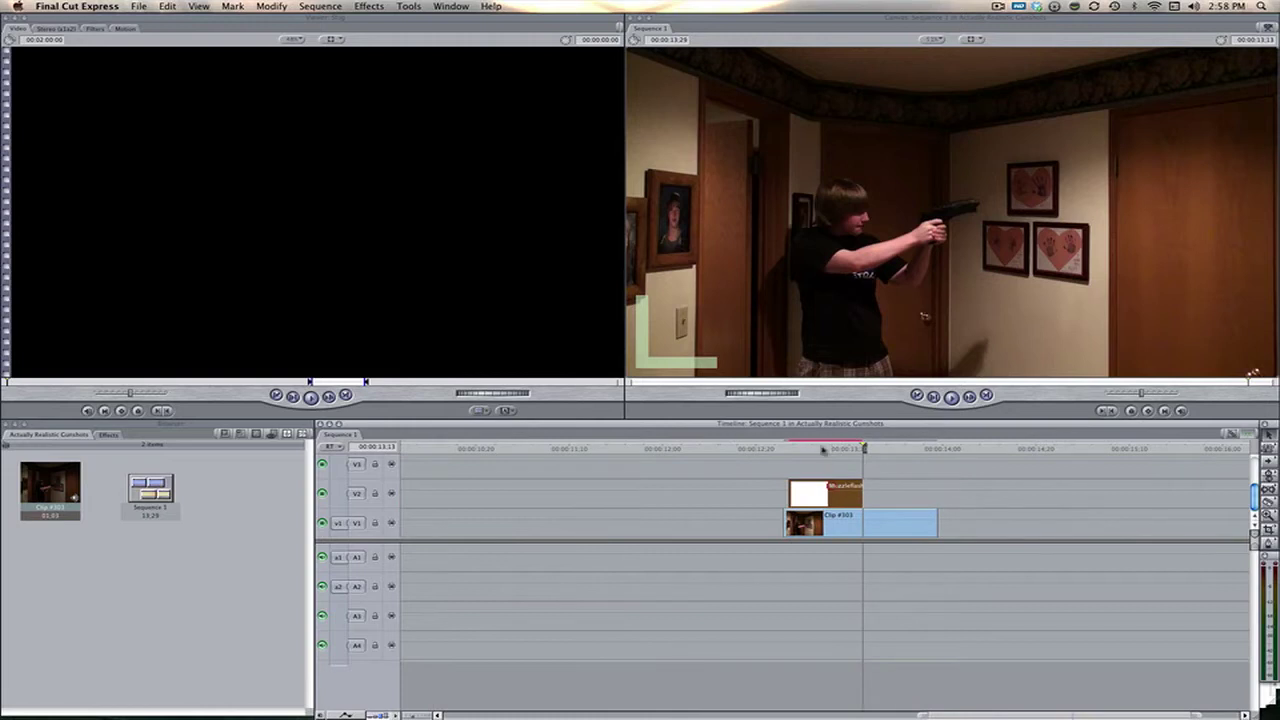
Apply a Luma Key to the V2 muzzle-flash clip with Key Mode set to Key Out Darker.
{"action": "left_click", "coordinate": [823, 446]}
{"action": "double_click", "coordinate": [820, 493]}
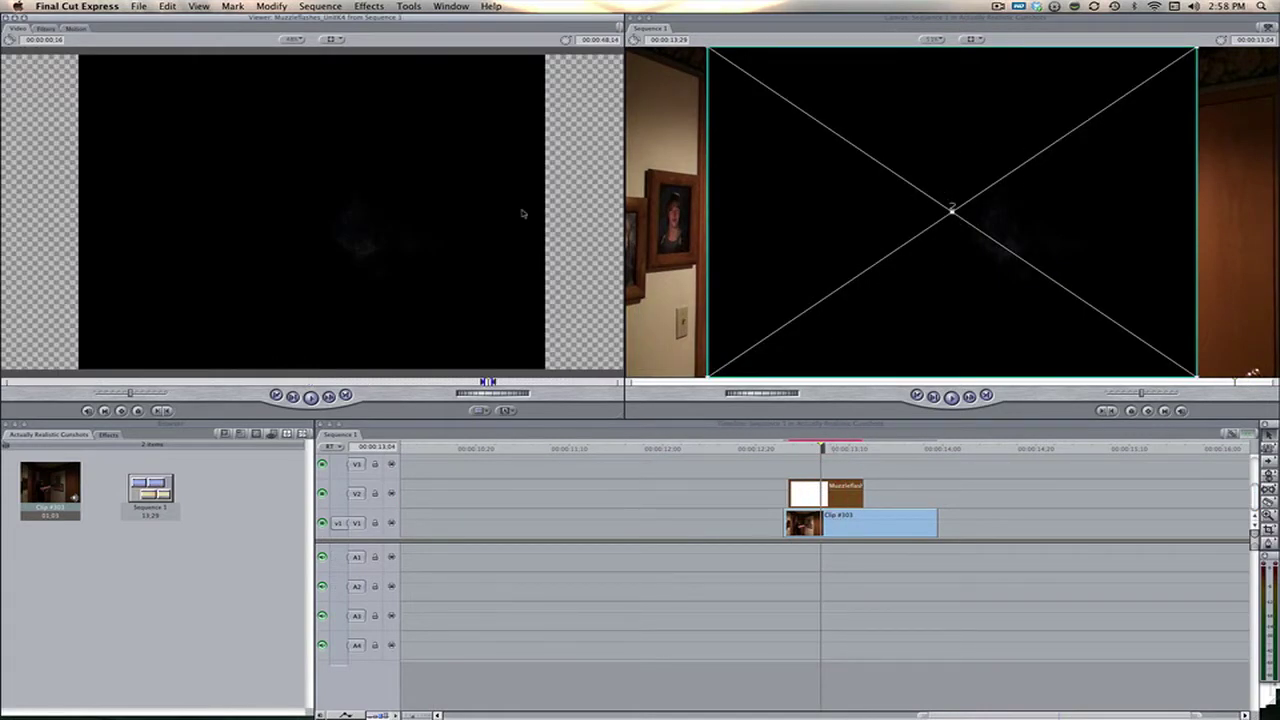
{"action": "left_click", "coordinate": [368, 6]}
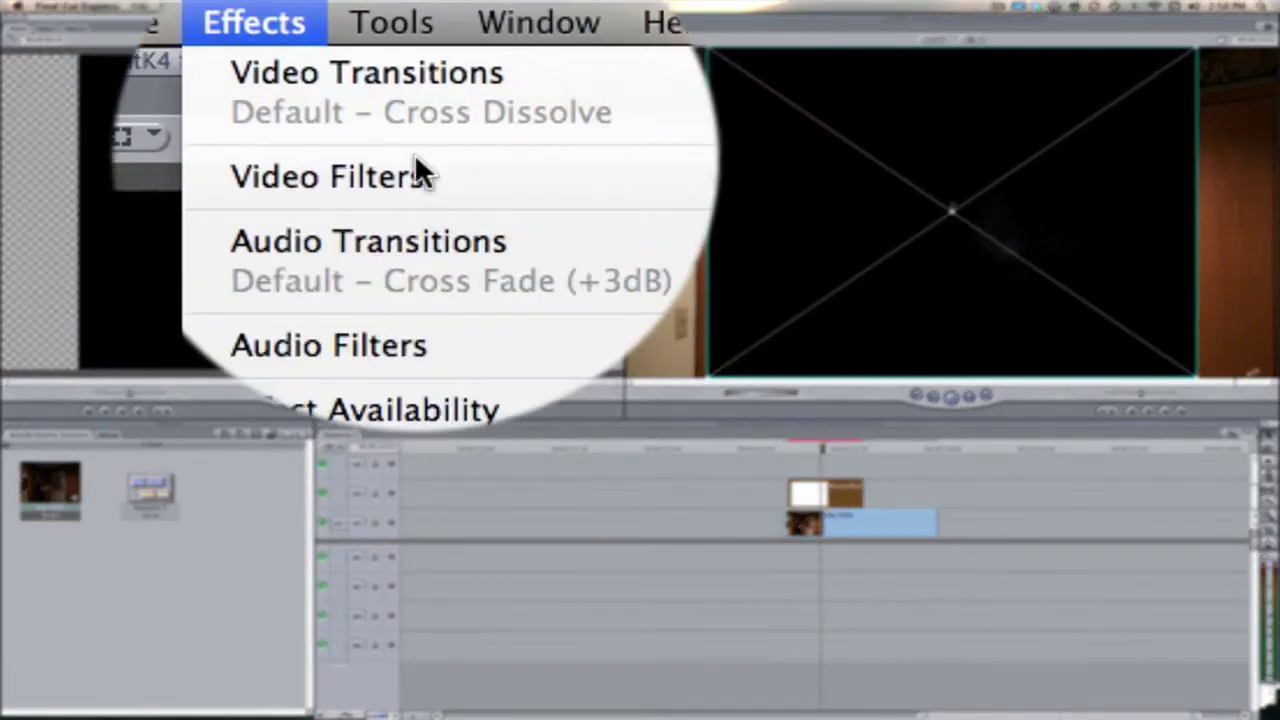
{"action": "mouse_move", "coordinate": [416, 170]}
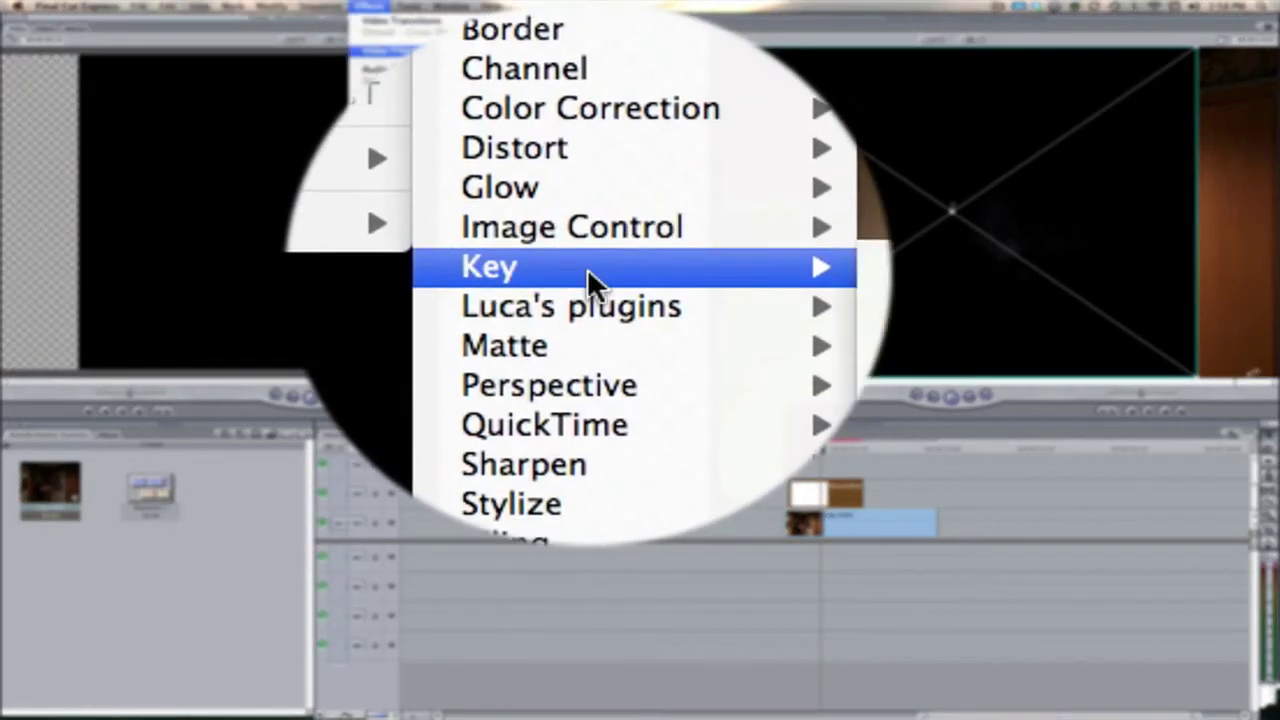
{"action": "mouse_move", "coordinate": [589, 272]}
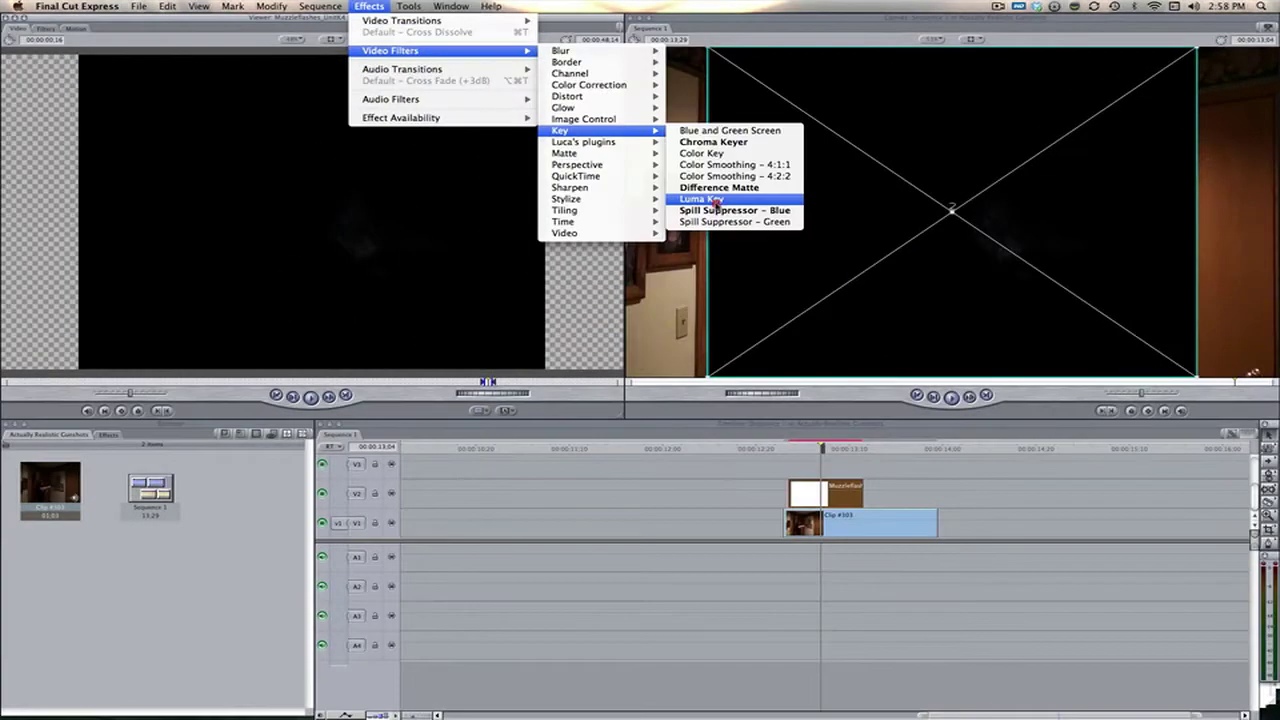
{"action": "left_click", "coordinate": [770, 218]}
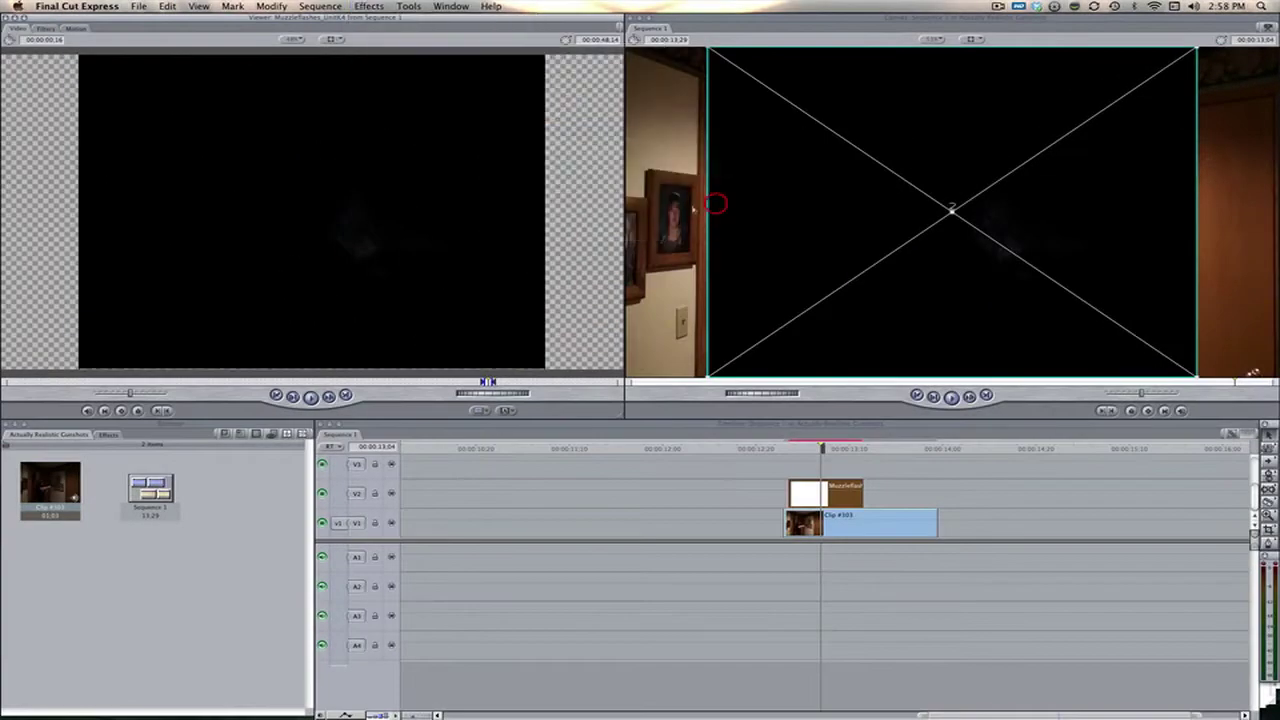
{"action": "left_click", "coordinate": [44, 28]}
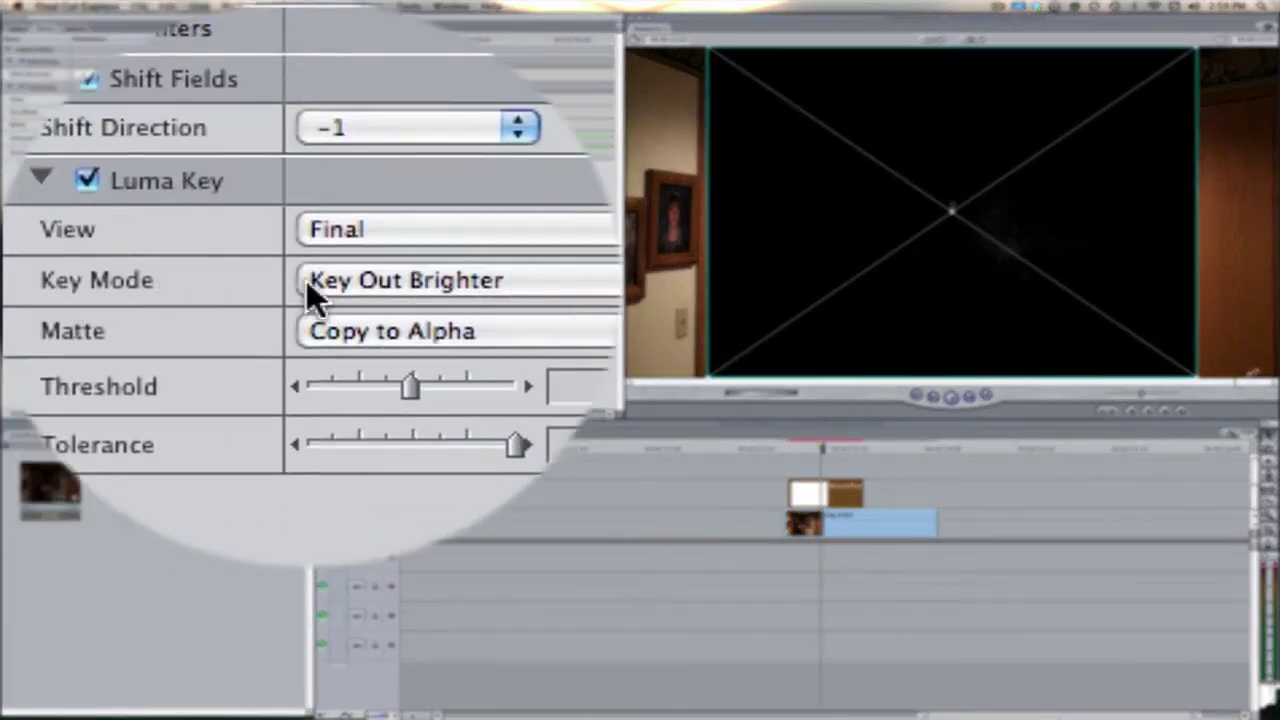
{"action": "left_click", "coordinate": [85, 111]}
{"action": "left_click", "coordinate": [86, 119]}
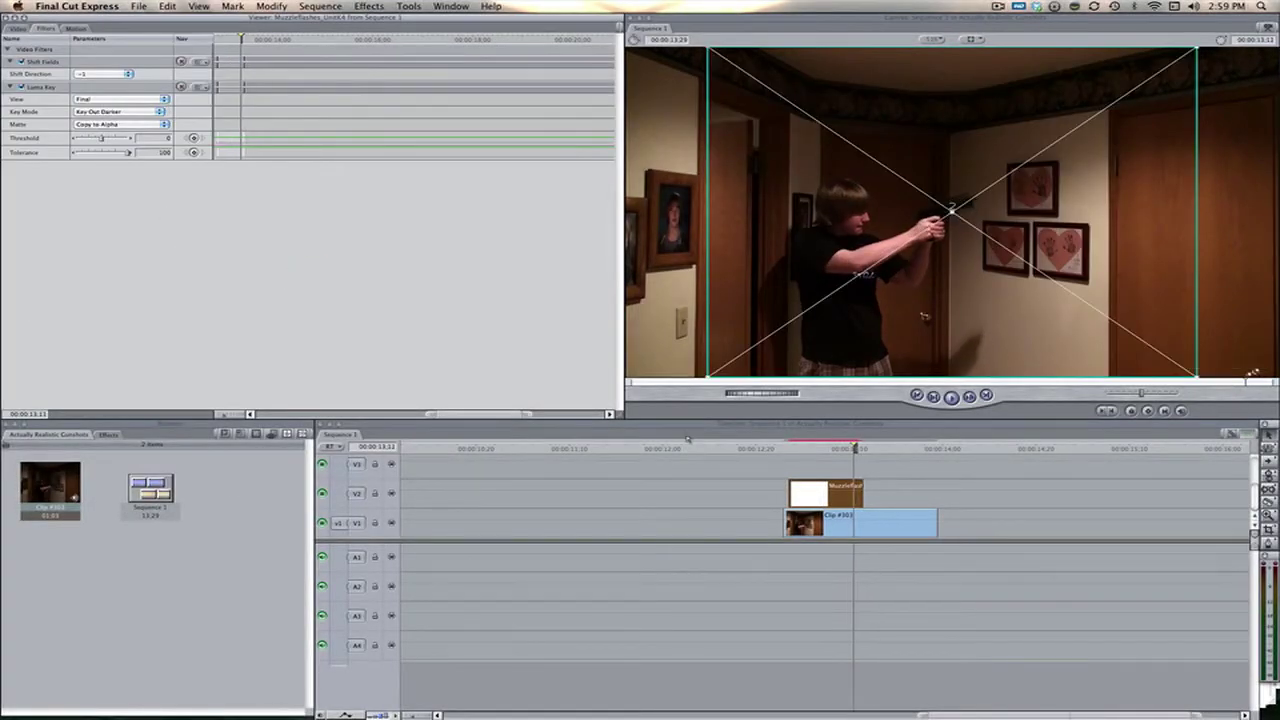
Set the muzzle-flash clip's composite mode to Screen and step through frames to check the burst.
{"action": "key", "text": "Left"}
{"action": "key", "text": "Left"}
{"action": "key", "text": "Left"}
{"action": "key", "text": "Left"}
{"action": "key", "text": "Left"}
{"action": "key", "text": "Left"}
{"action": "key", "text": "Left"}
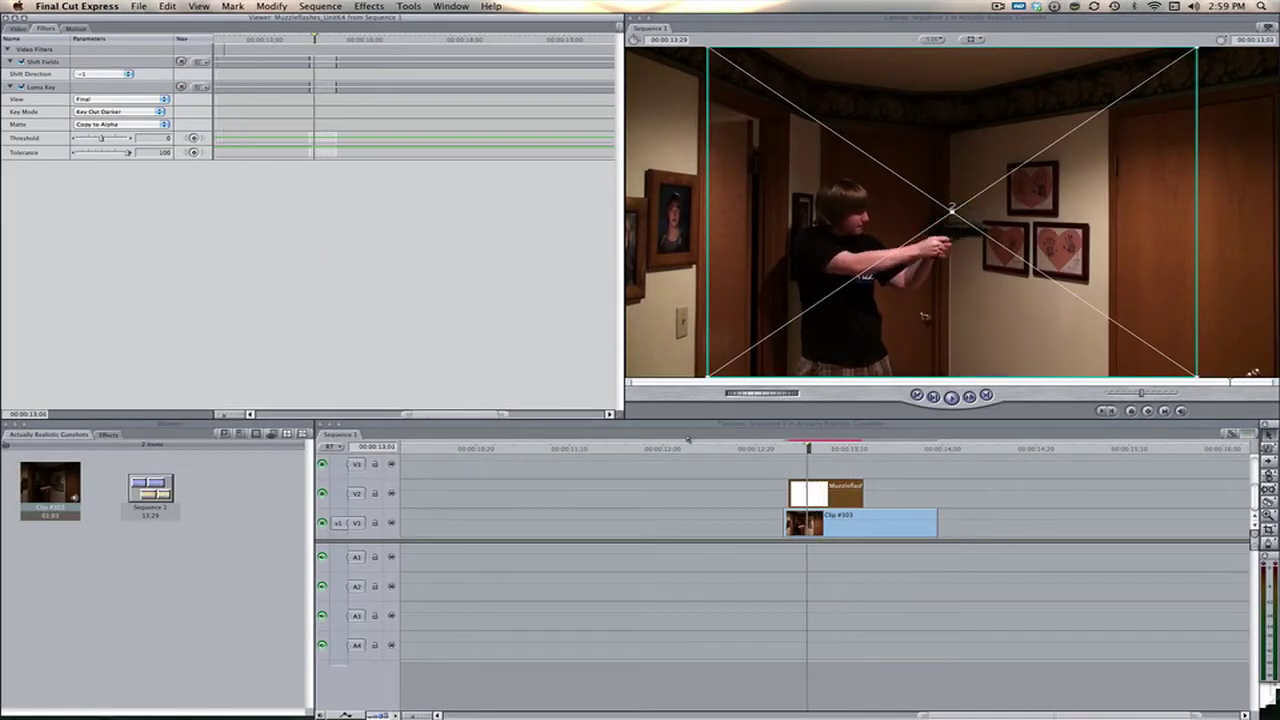
{"action": "key", "text": "Right"}
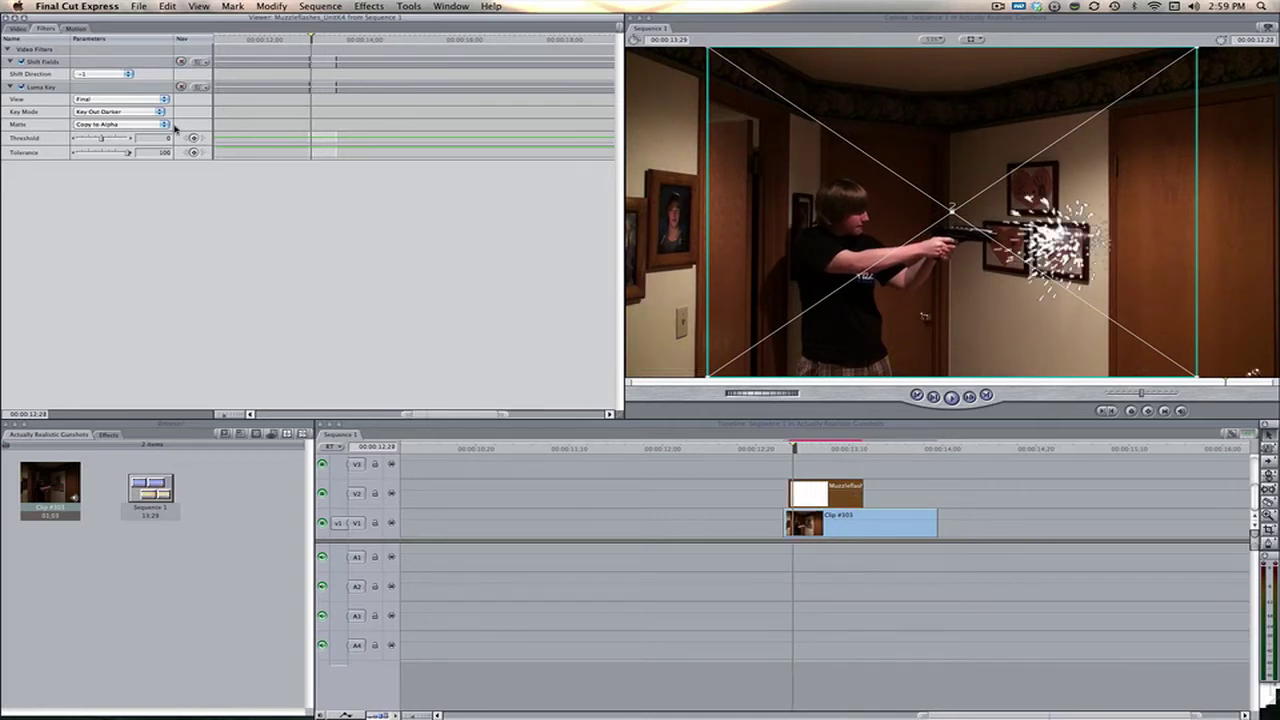
{"action": "right_click", "coordinate": [64, 90]}
{"action": "left_click", "coordinate": [80, 91]}
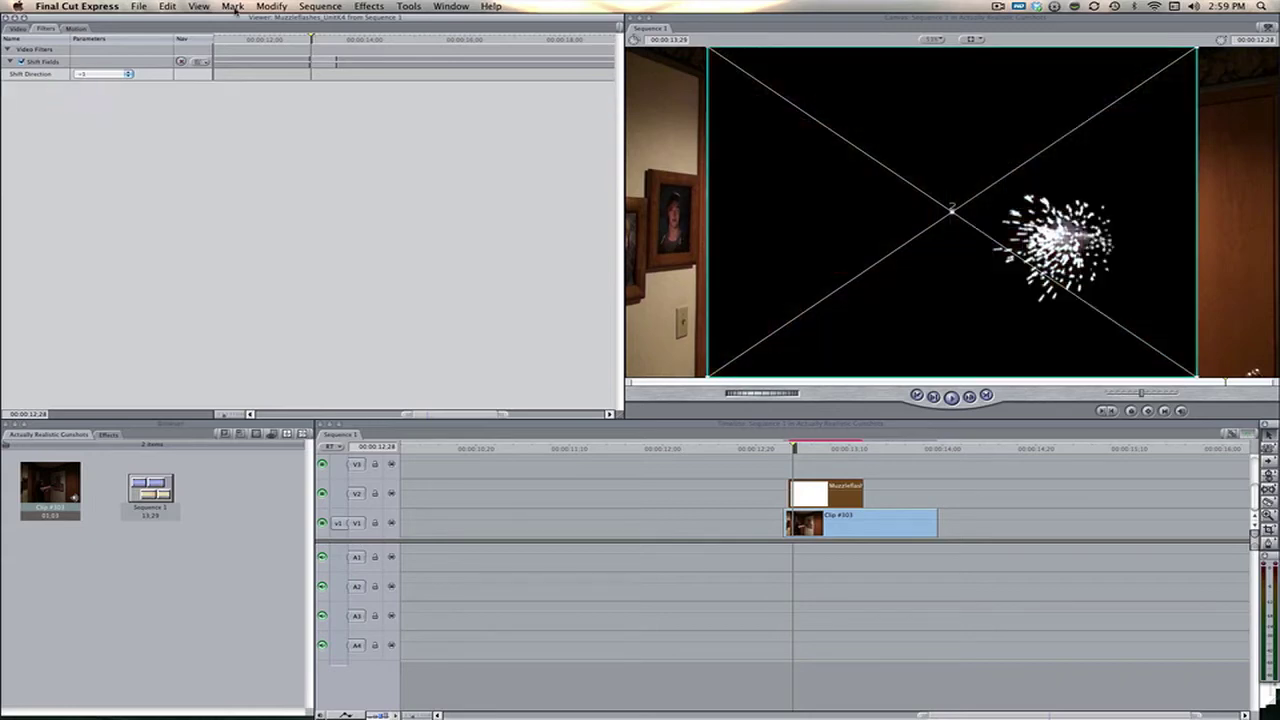
{"action": "left_click", "coordinate": [232, 6]}
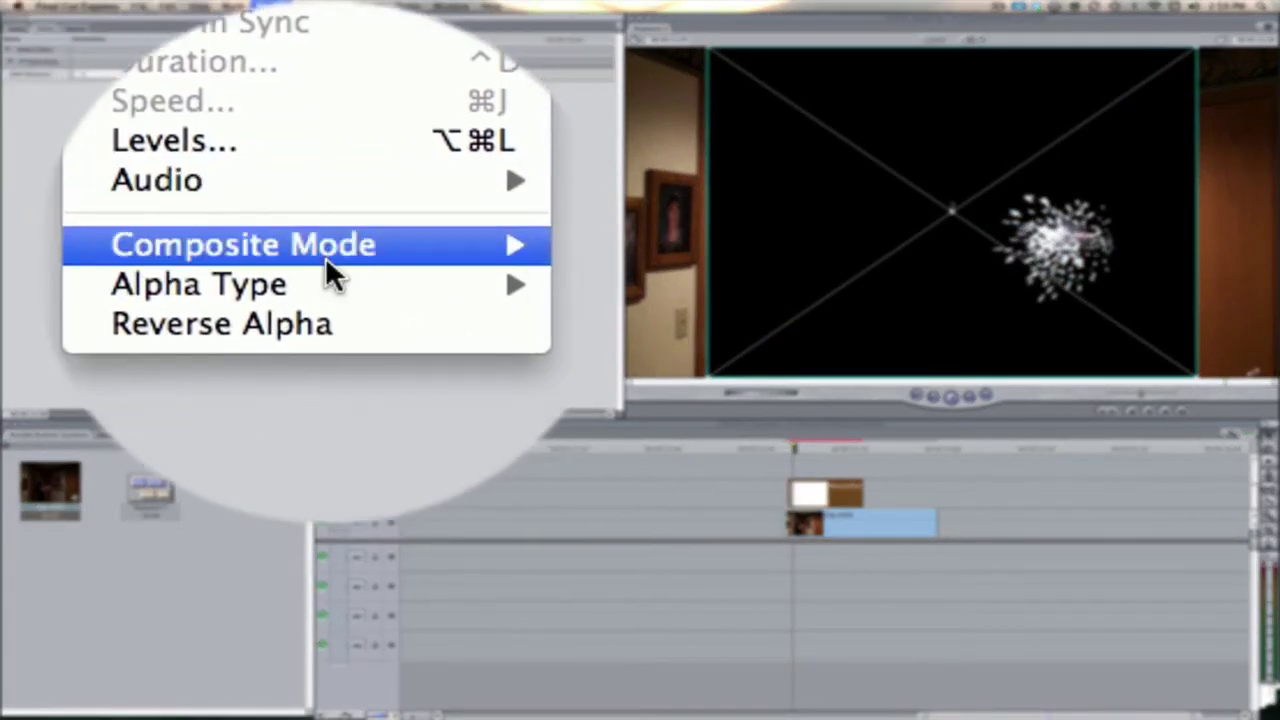
{"action": "mouse_move", "coordinate": [323, 270]}
{"action": "left_click", "coordinate": [444, 225]}
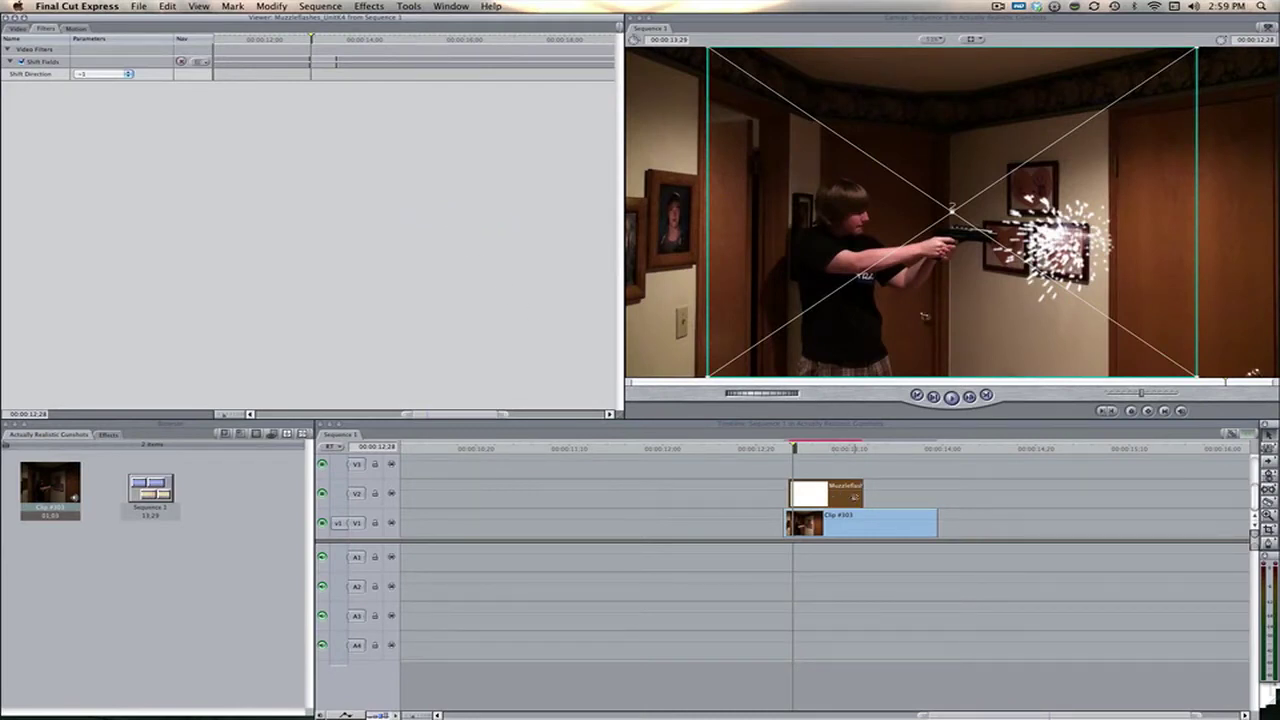
{"action": "key", "text": "Right"}
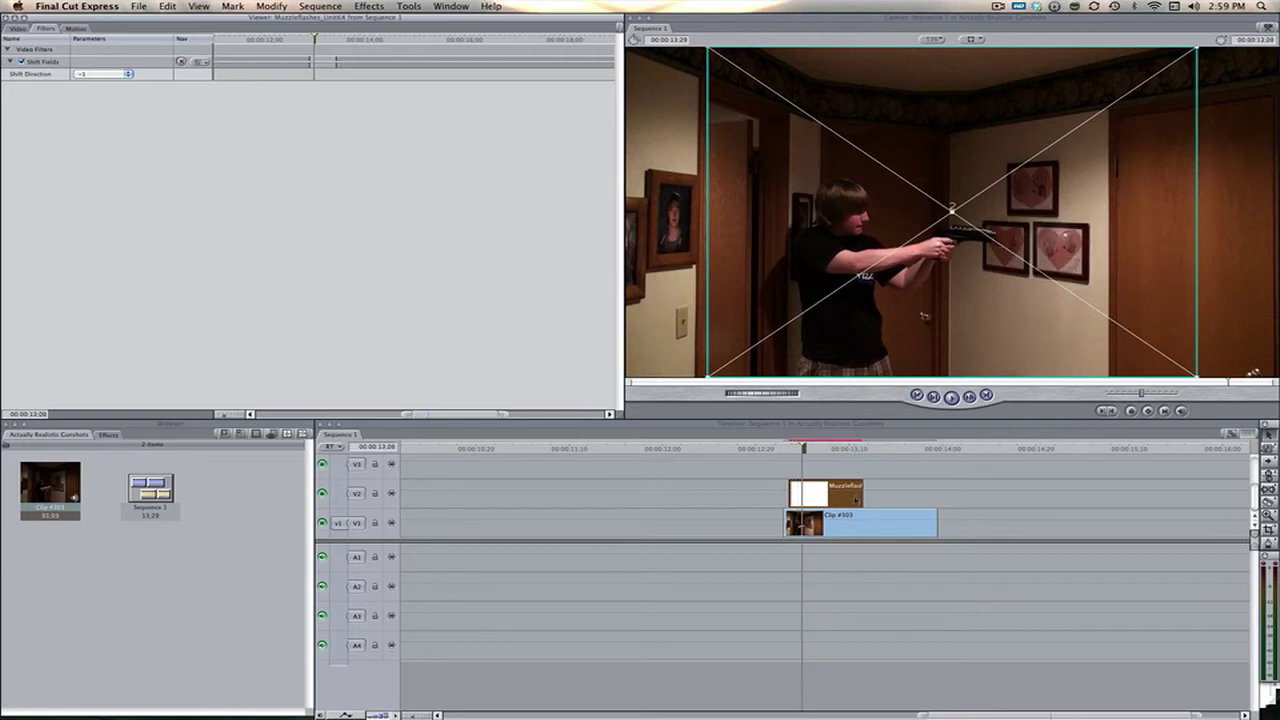
Set the muzzle-flash clip's Motion rotation to 180°.
{"action": "key", "text": "Left"}
{"action": "key", "text": "Left"}
{"action": "key", "text": "Right"}
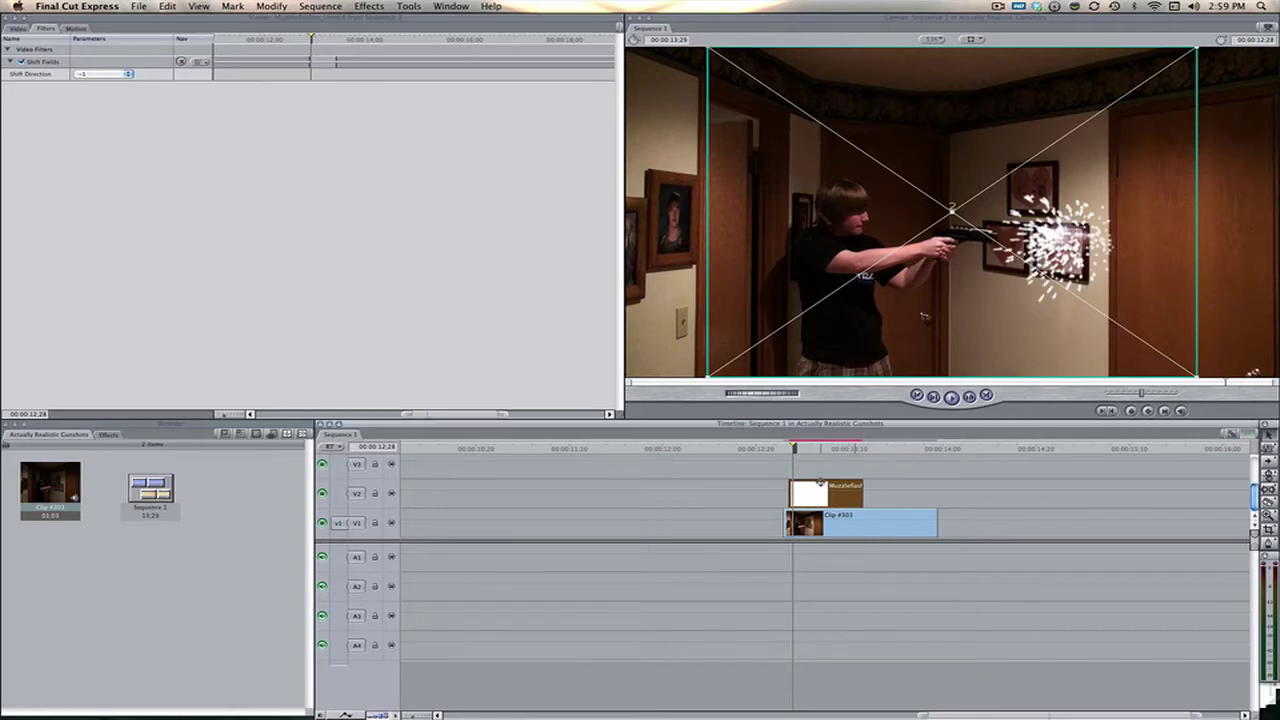
{"action": "double_click", "coordinate": [828, 492]}
{"action": "left_click", "coordinate": [75, 29]}
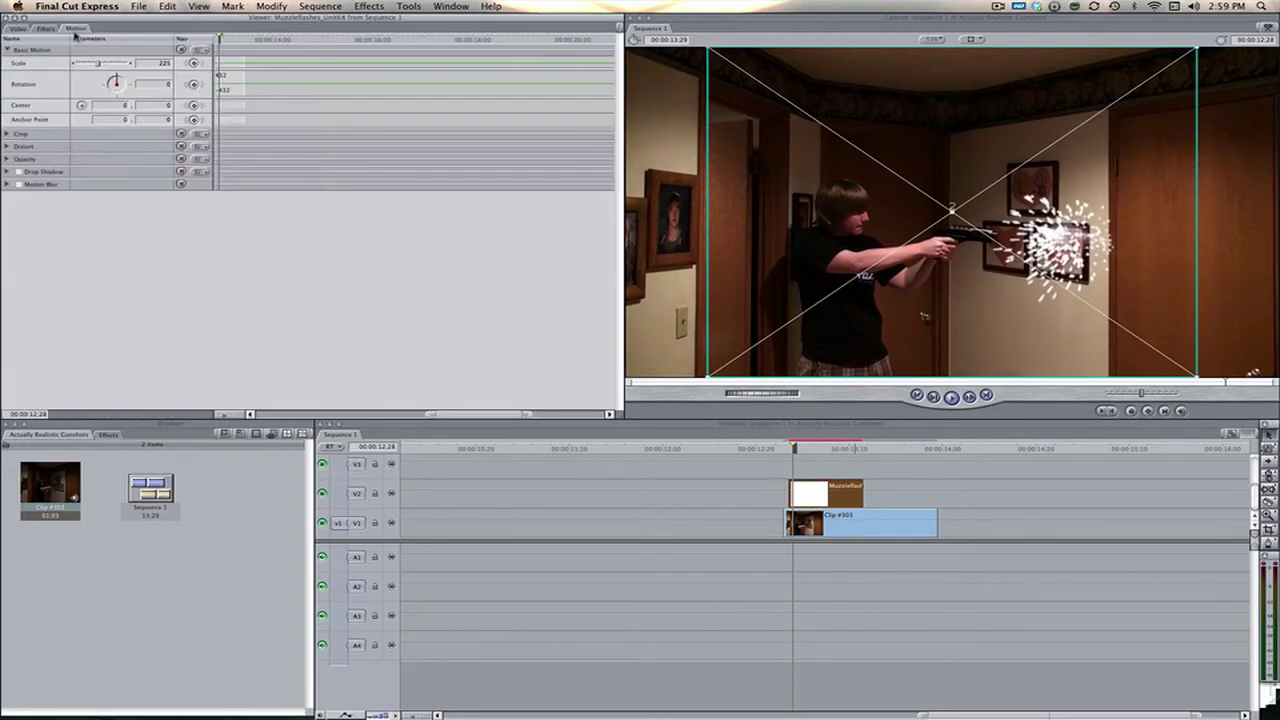
{"action": "left_click", "coordinate": [145, 89]}
{"action": "type", "text": "180"}
{"action": "key", "text": "Return"}
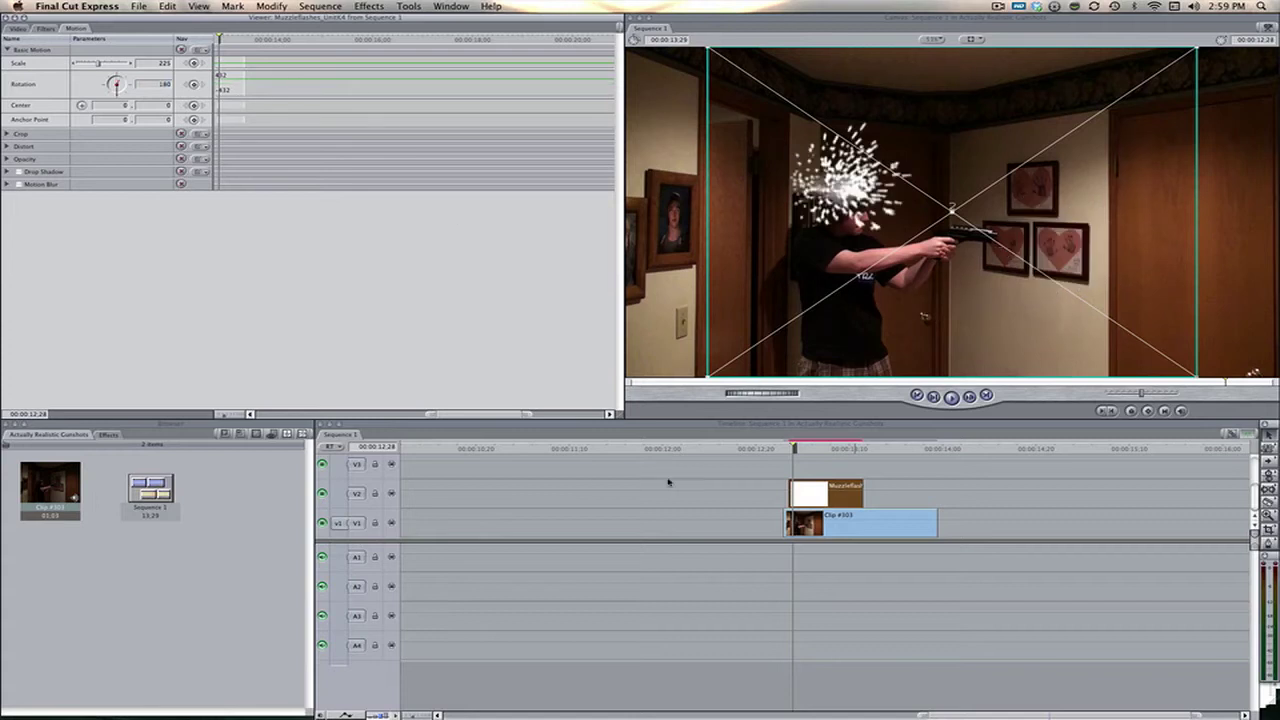
On the flash frame, scale the muzzle flash down to about 62% and shift it toward the gun.
{"action": "key", "text": "Left"}
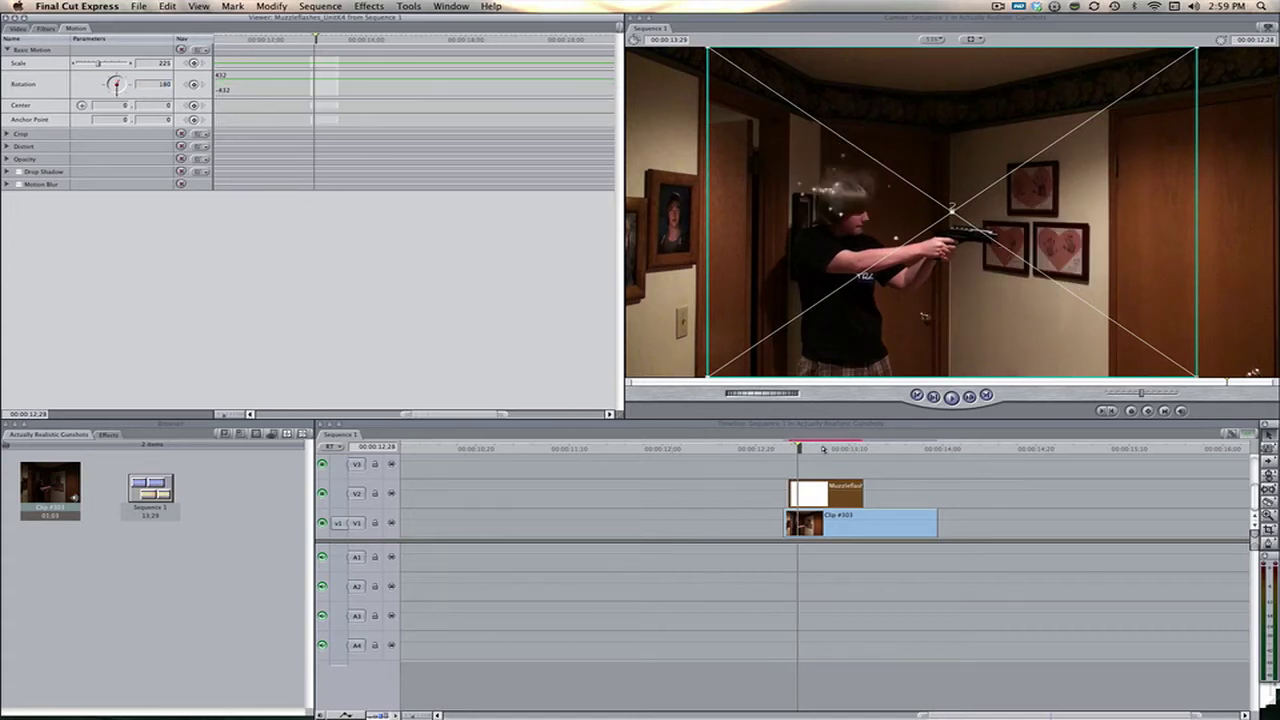
{"action": "key", "text": "Right"}
{"action": "key", "text": "Right"}
{"action": "key", "text": "Right"}
{"action": "key", "text": "Left"}
{"action": "key", "text": "Left"}
{"action": "key", "text": "Left"}
{"action": "key", "text": "Left"}
{"action": "key", "text": "Right"}
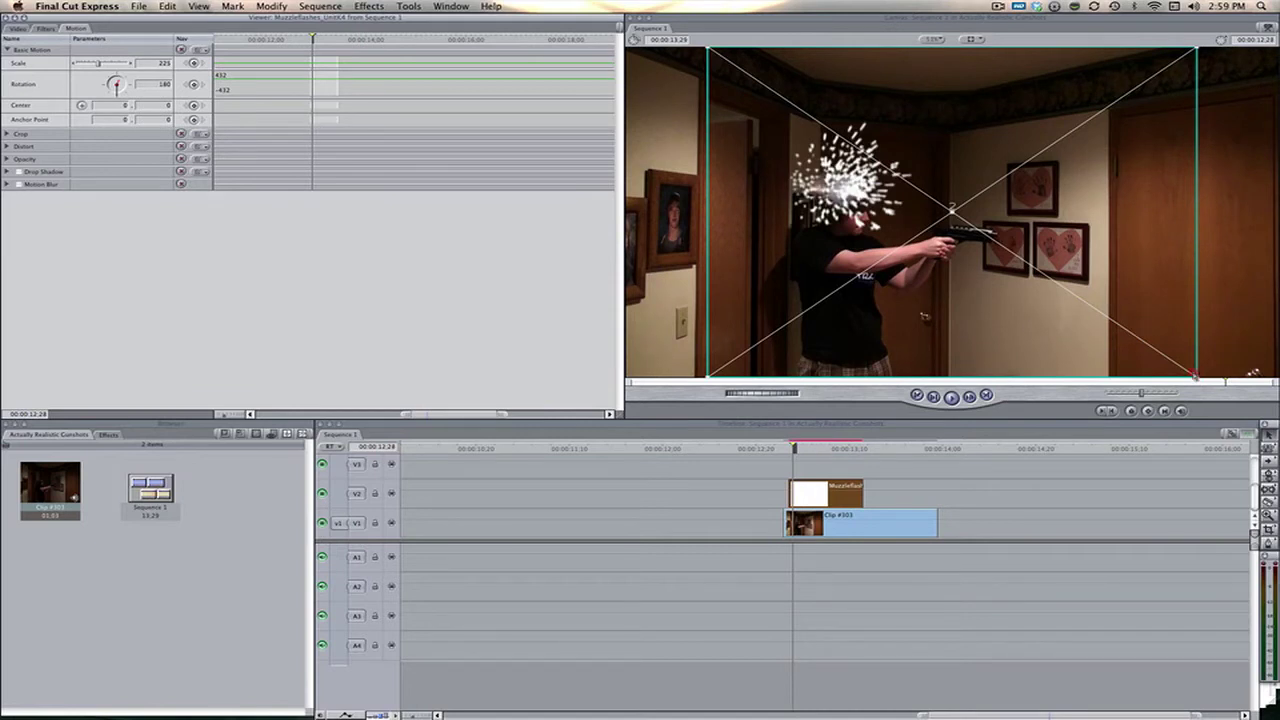
{"action": "left_click_drag", "start_coordinate": [1190, 368], "coordinate": [1116, 294]}
Slide the muzzle-flash clip about four frames later on V2 and check where the flash starts.
{"action": "key", "text": "Right"}
{"action": "key", "text": "Right"}
{"action": "key", "text": "Right"}
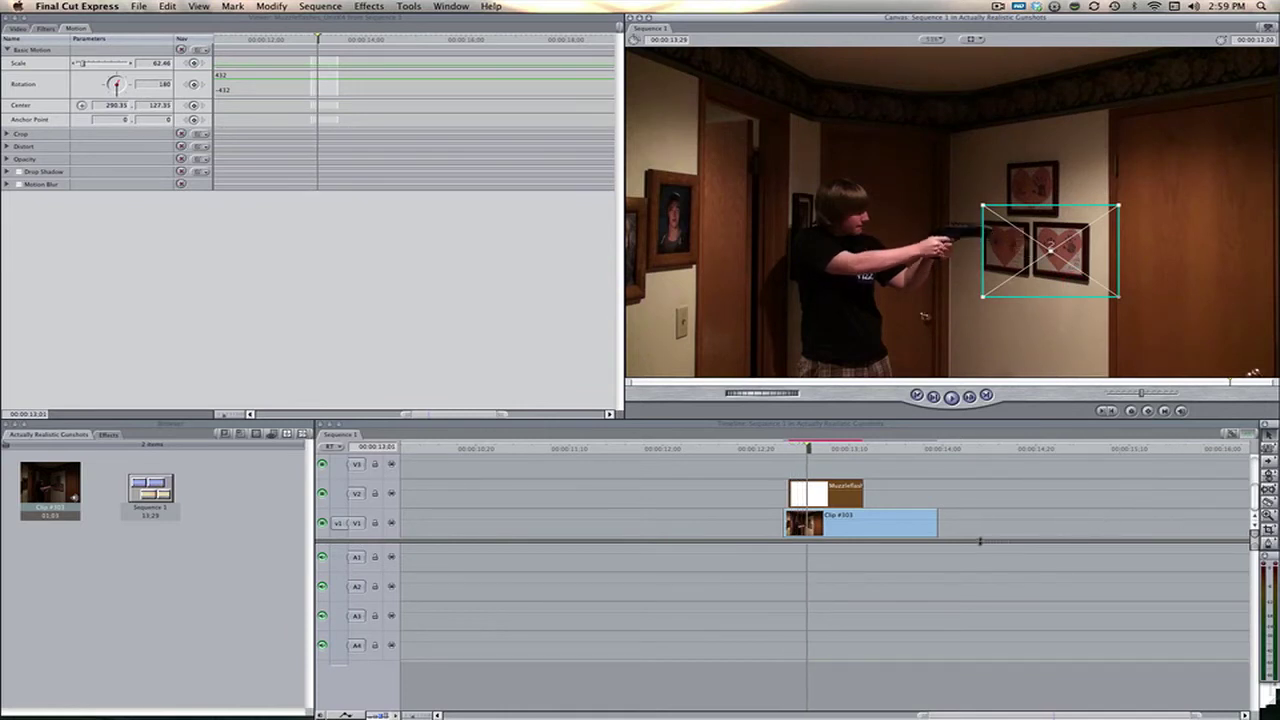
{"action": "left_click_drag", "start_coordinate": [809, 500], "coordinate": [836, 494]}
{"action": "key", "text": "Left"}
{"action": "key", "text": "Left"}
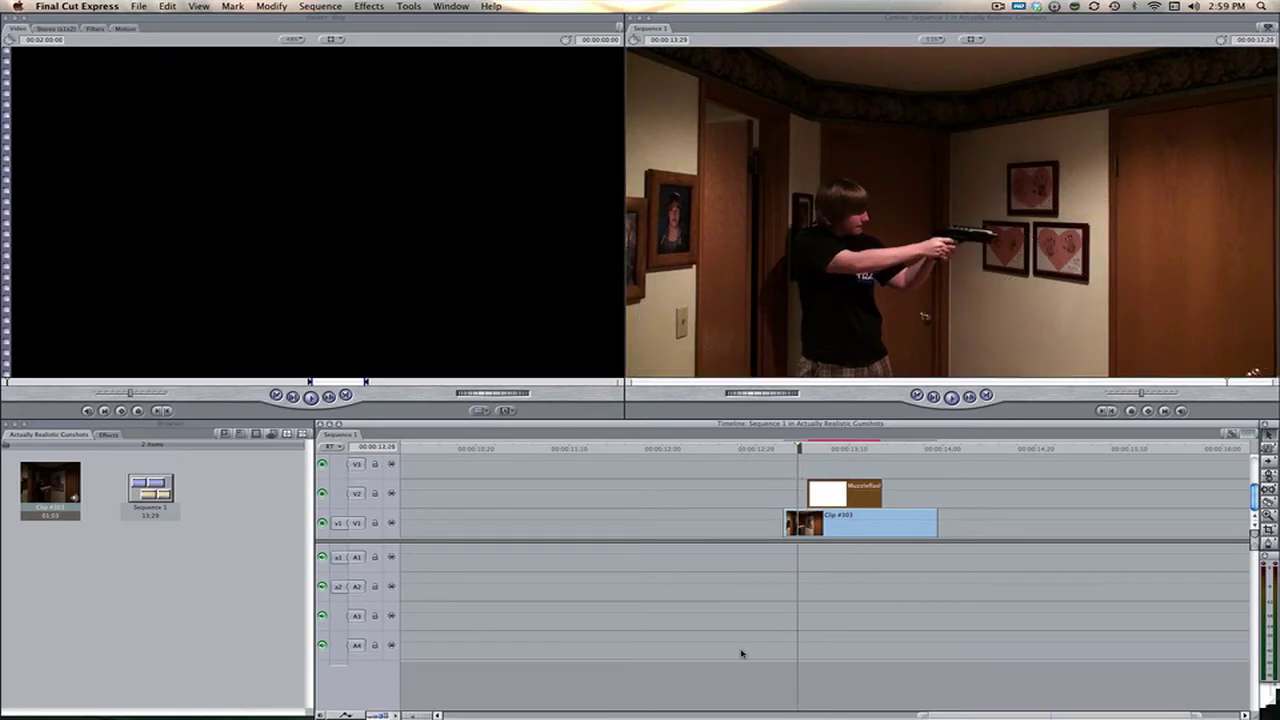
{"action": "key", "text": "Right"}
{"action": "key", "text": "Right"}
{"action": "key", "text": "Right"}
{"action": "key", "text": "Left"}
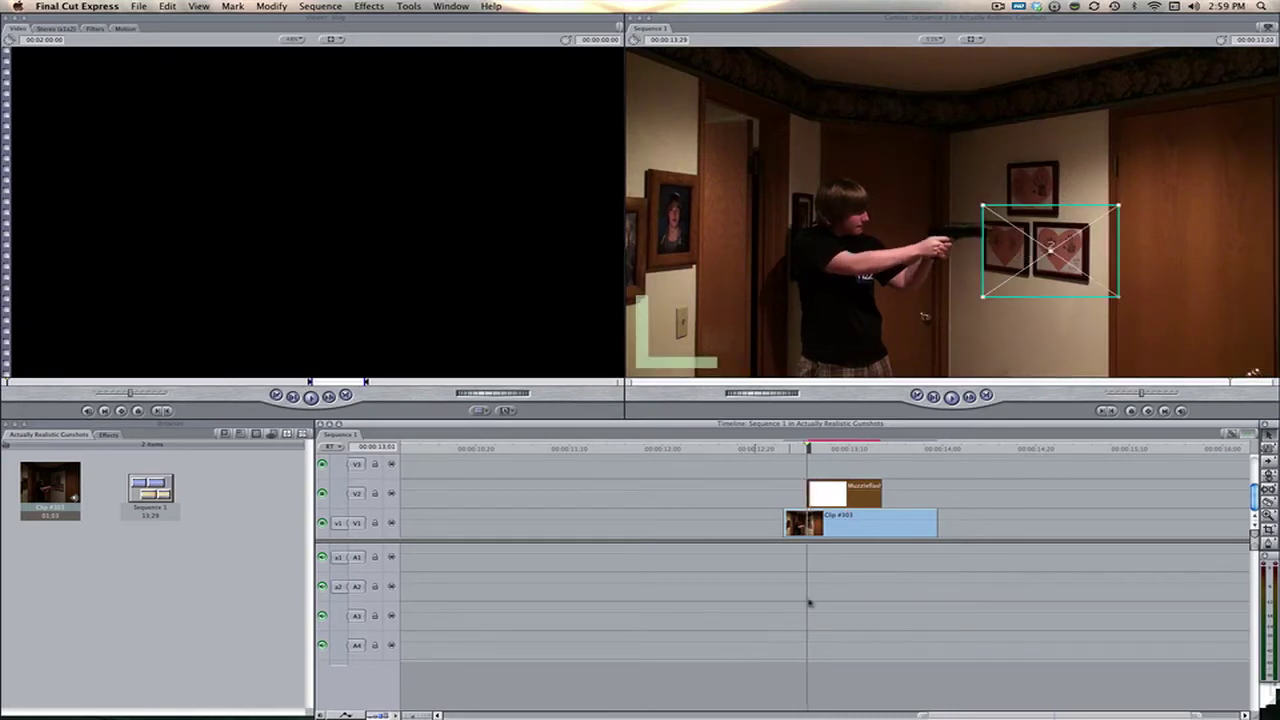
{"action": "key", "text": "Left"}
{"action": "key", "text": "Right"}
{"action": "key", "text": "Right"}
{"action": "key", "text": "Left"}
{"action": "left_click_drag", "start_coordinate": [846, 496], "coordinate": [845, 497]}
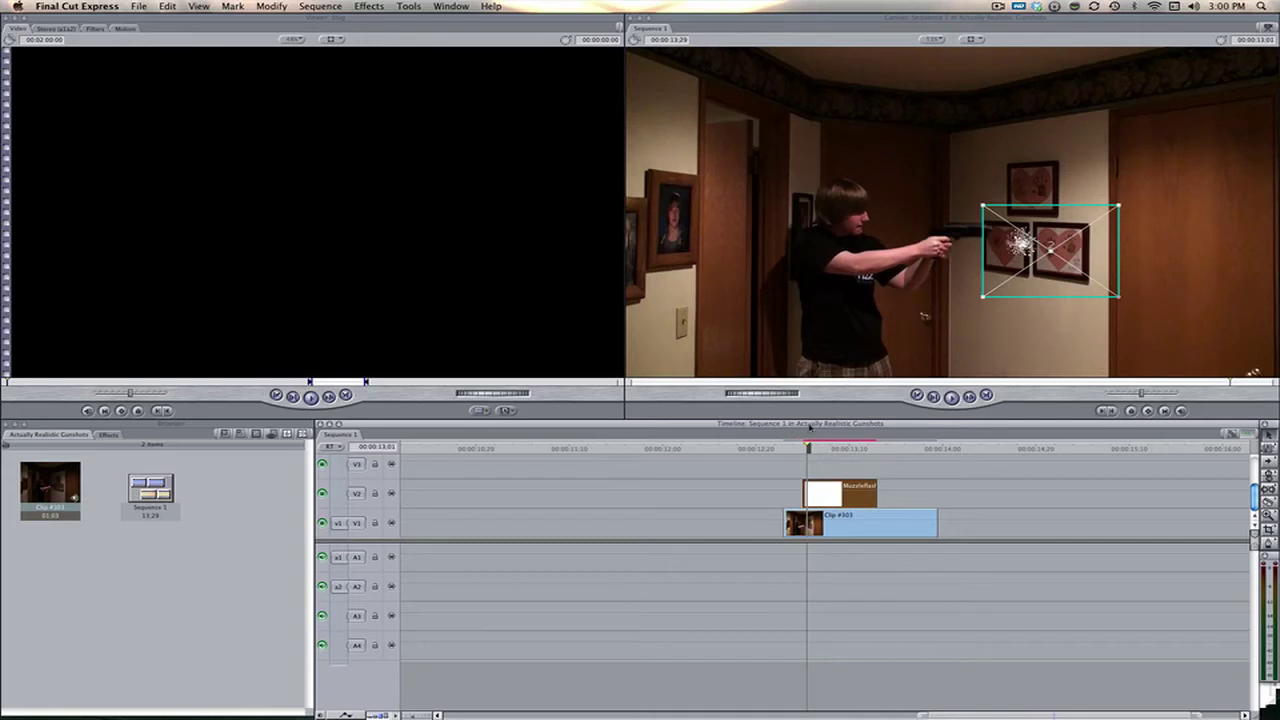
Position the flash over the gun muzzle, tilt it about 30° clockwise, and render the sequence.
{"action": "left_click_drag", "start_coordinate": [1010, 272], "coordinate": [971, 289]}
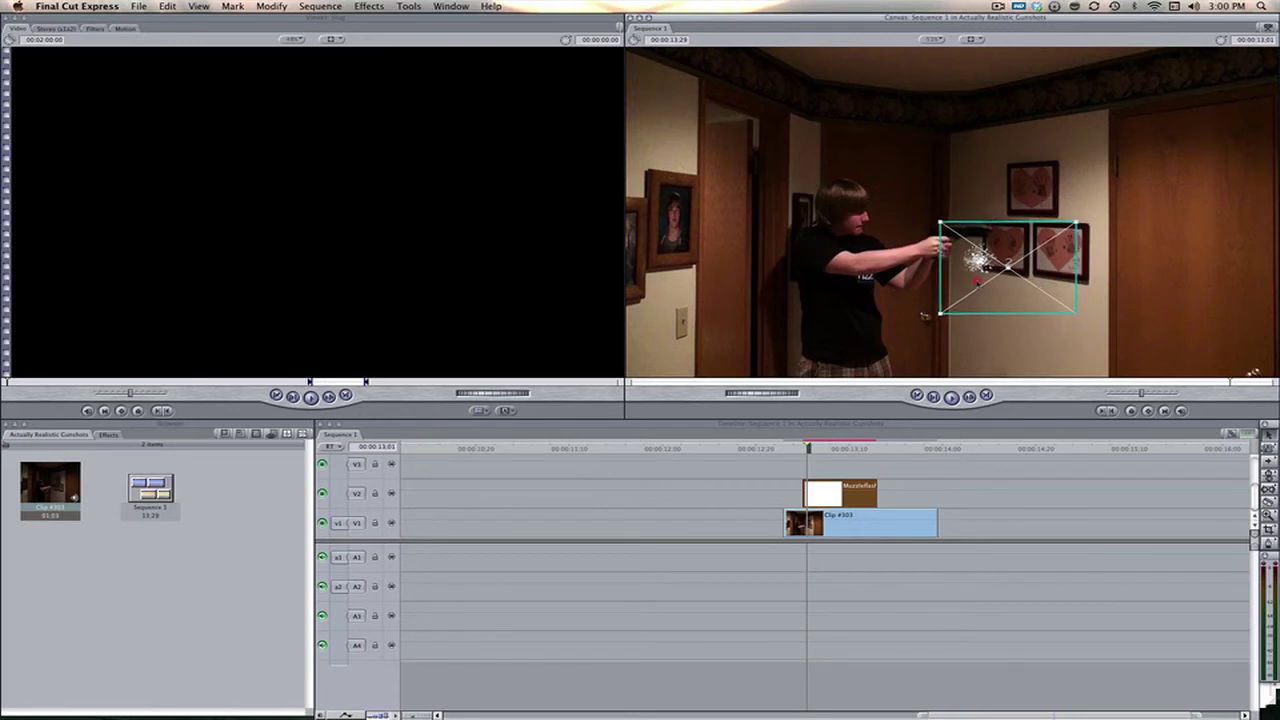
{"action": "left_click_drag", "start_coordinate": [979, 281], "coordinate": [1012, 253]}
{"action": "key", "text": "Left"}
{"action": "key", "text": "Right"}
{"action": "key", "text": "Left"}
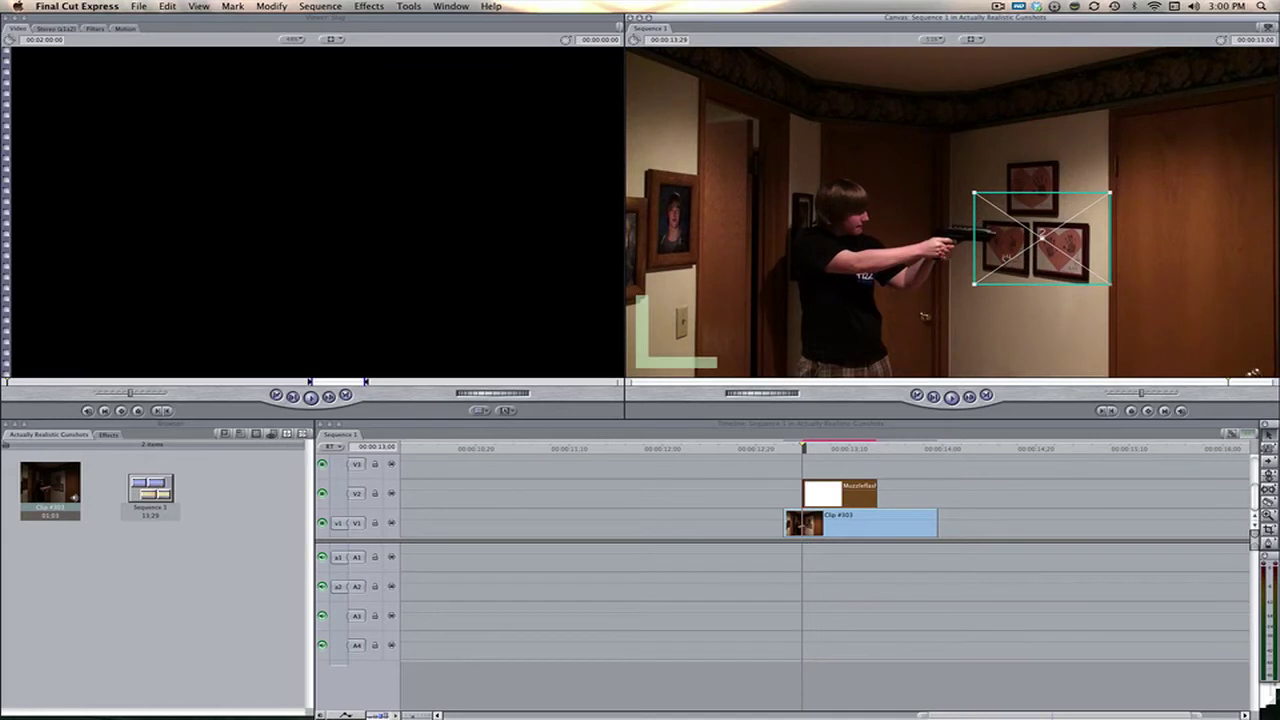
{"action": "key", "text": "Right"}
{"action": "left_click_drag", "start_coordinate": [1022, 258], "coordinate": [979, 288]}
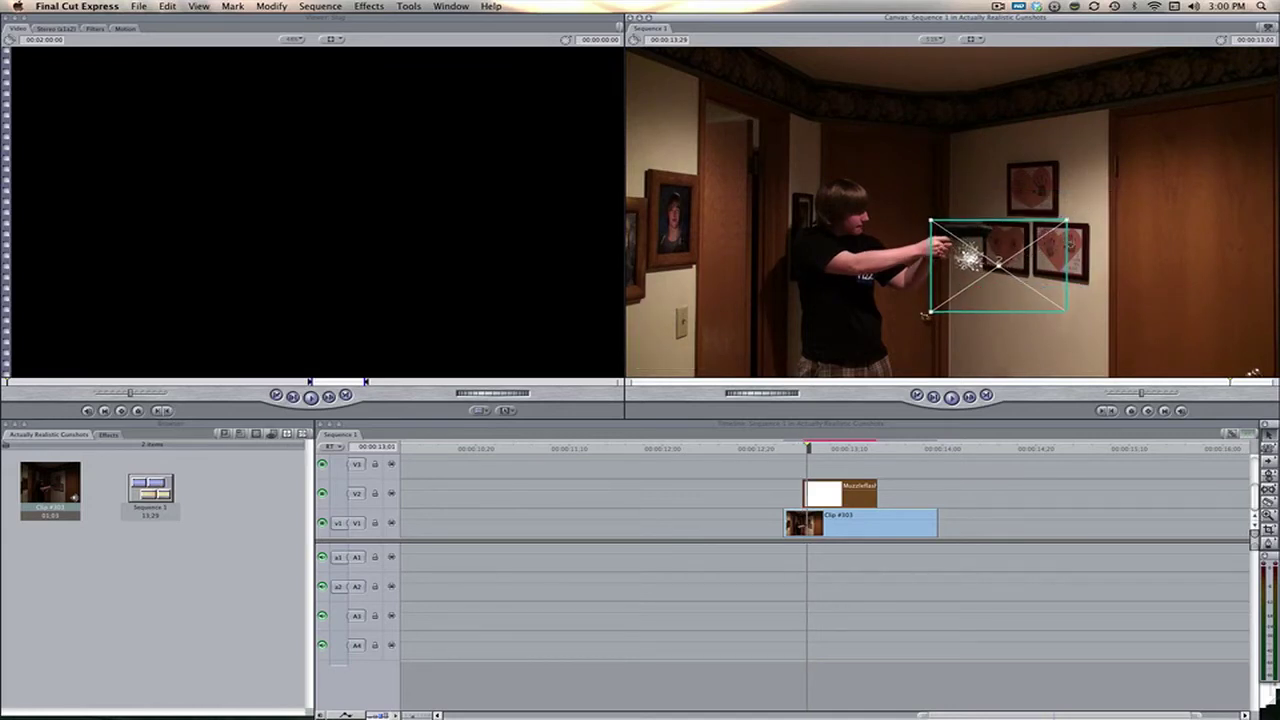
{"action": "mouse_move", "coordinate": [1070, 245]}
{"action": "left_mouse_down"}
{"action": "mouse_move", "coordinate": [1077, 287]}
{"action": "mouse_move", "coordinate": [1074, 240]}
{"action": "left_mouse_up"}
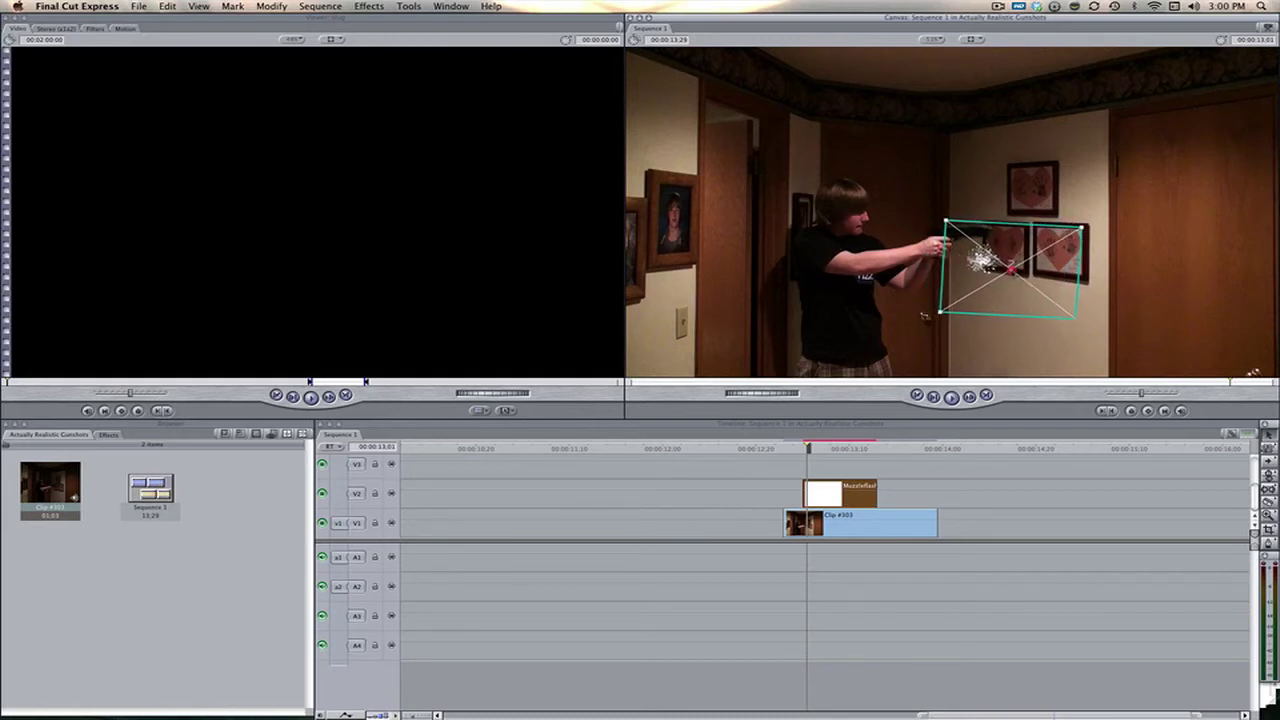
{"action": "left_click_drag", "start_coordinate": [1005, 268], "coordinate": [1041, 241]}
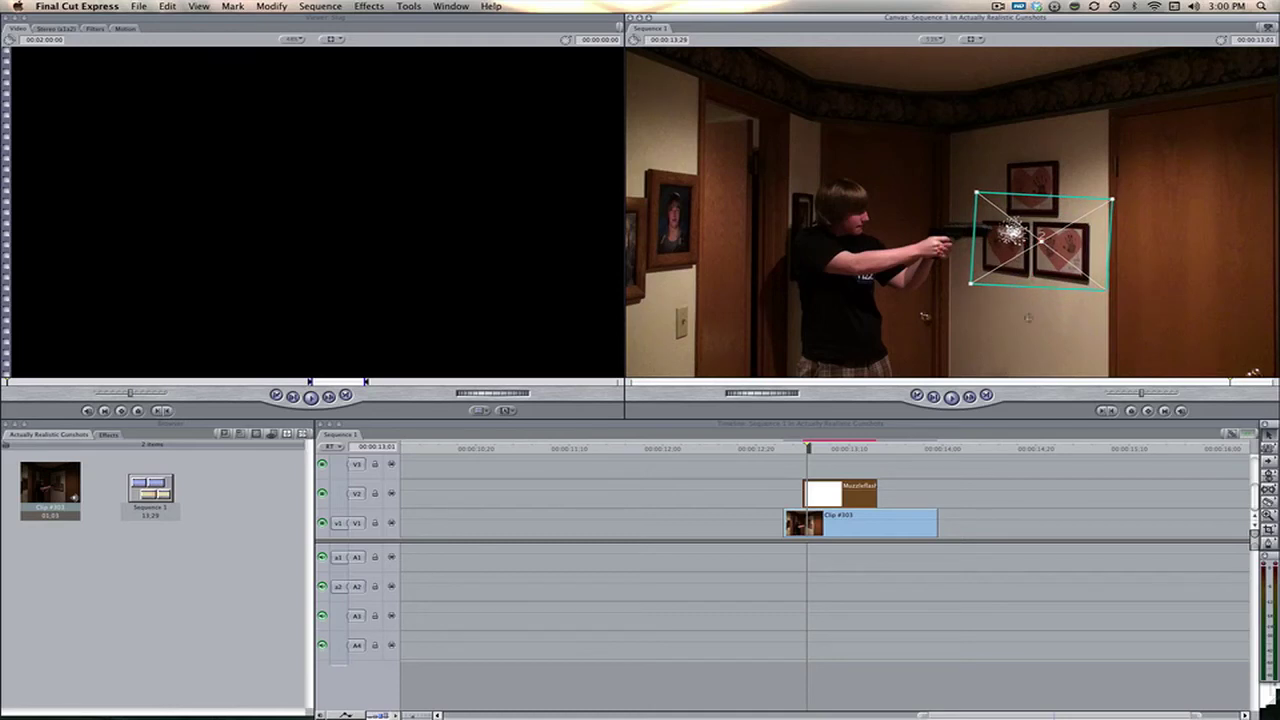
{"action": "key", "text": "super+r"}
{"action": "left_click", "coordinate": [785, 450]}
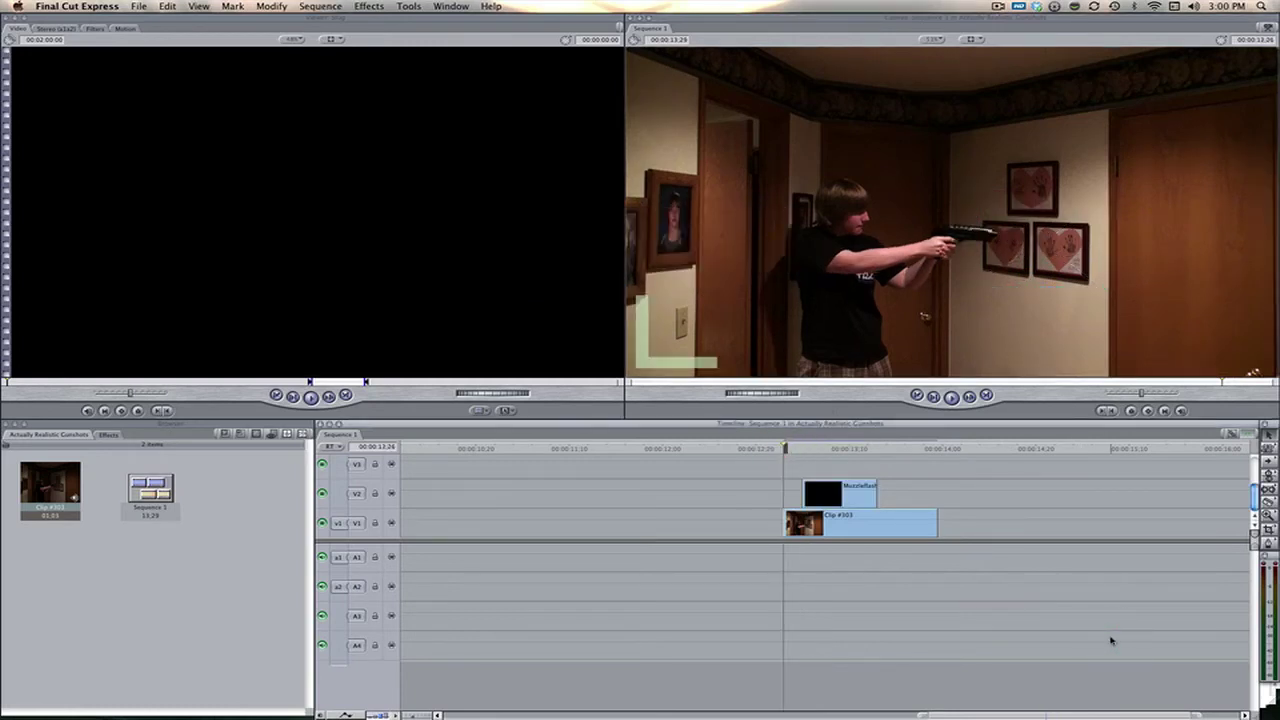
{"action": "key", "text": "space"}
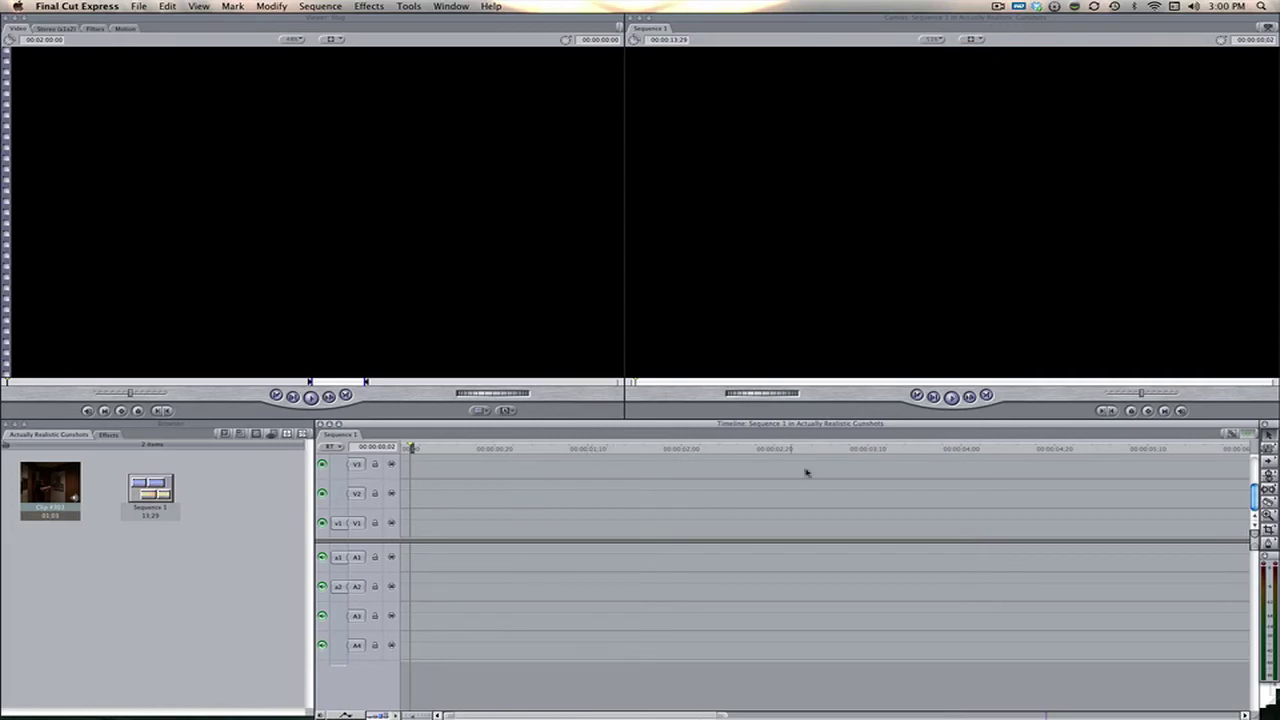
{"action": "left_click_drag", "start_coordinate": [872, 449], "coordinate": [1163, 470]}
Open actor Clip #303 and apply a Luma Key filter to it.
{"action": "double_click", "coordinate": [1143, 524]}
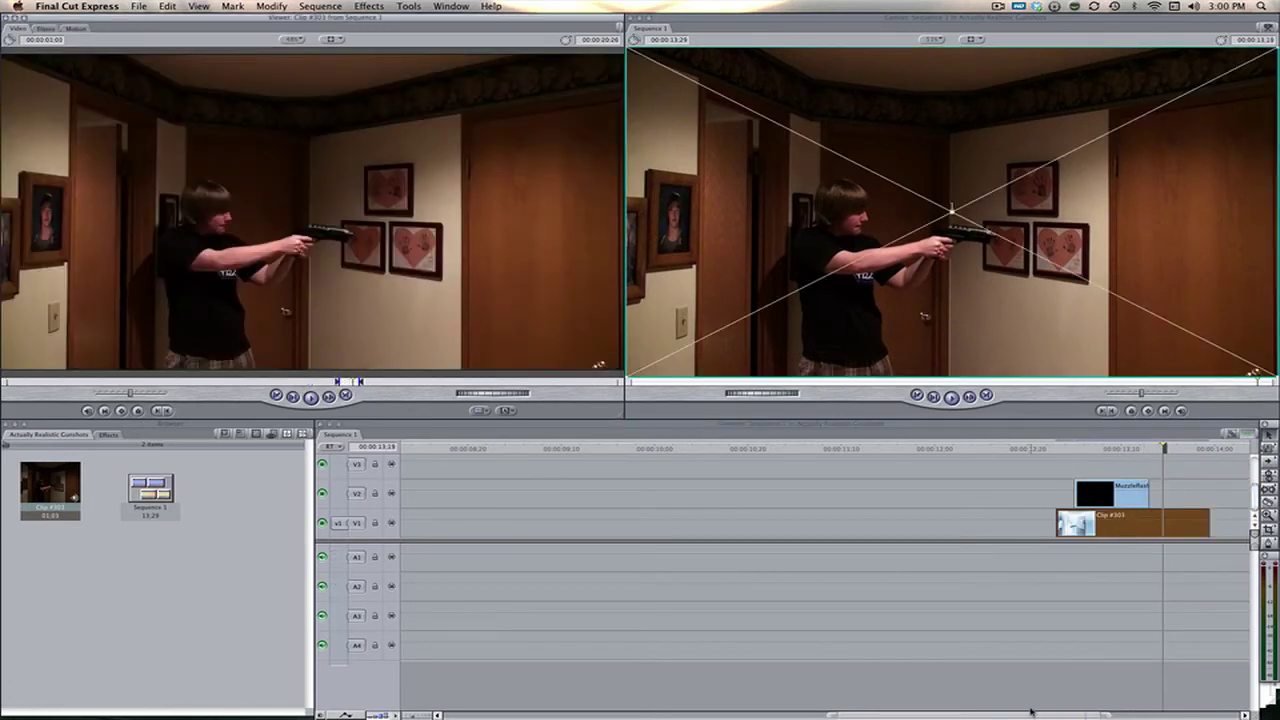
{"action": "left_click_drag", "start_coordinate": [1033, 714], "coordinate": [1113, 714]}
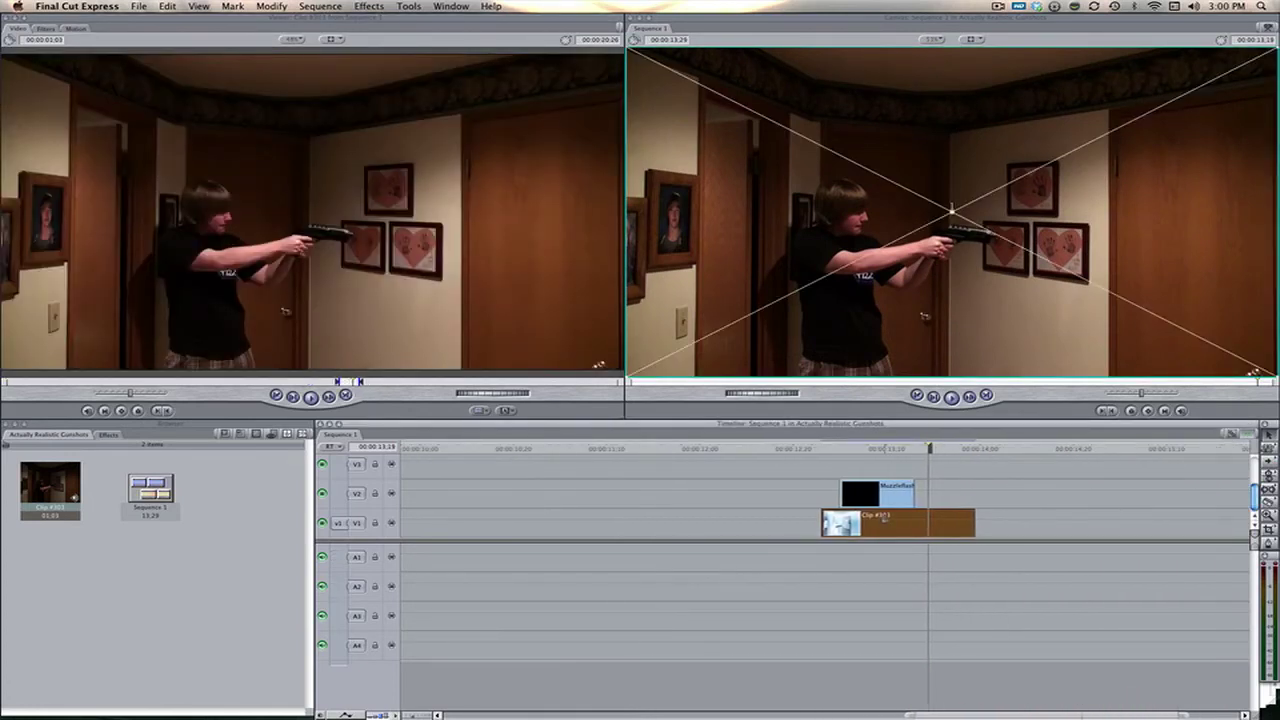
{"action": "left_click", "coordinate": [369, 6]}
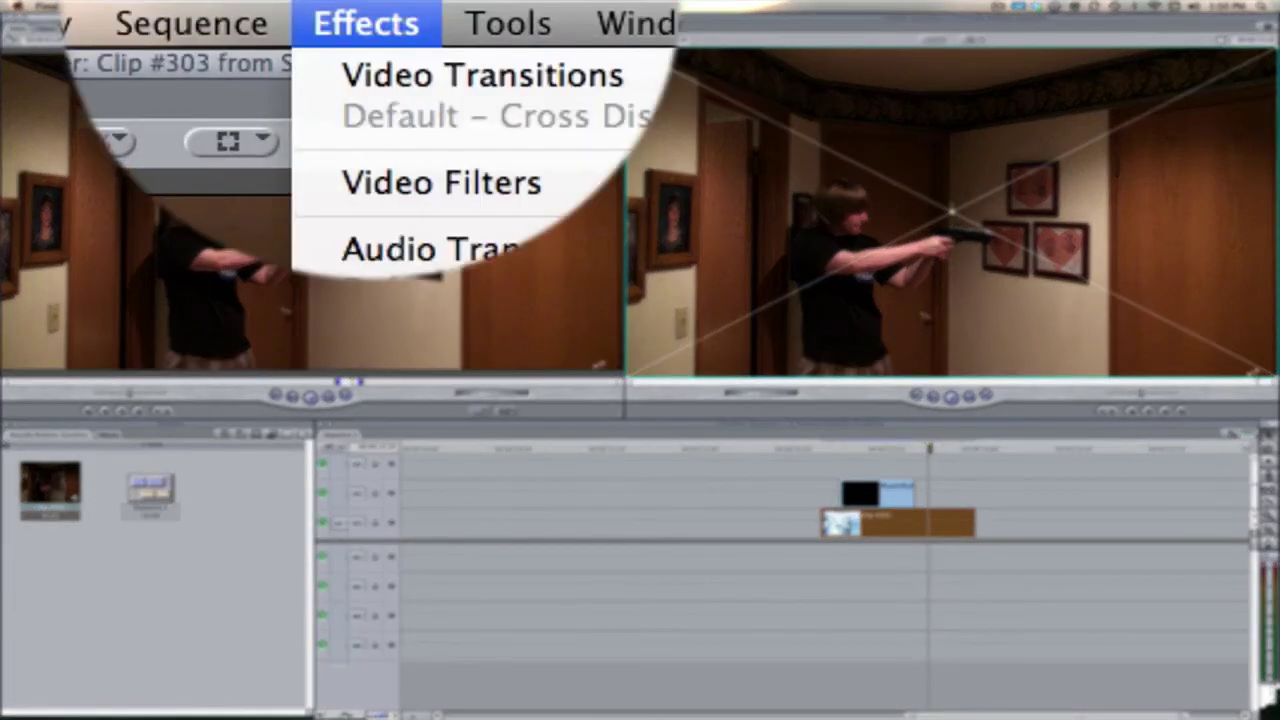
{"action": "mouse_move", "coordinate": [402, 188]}
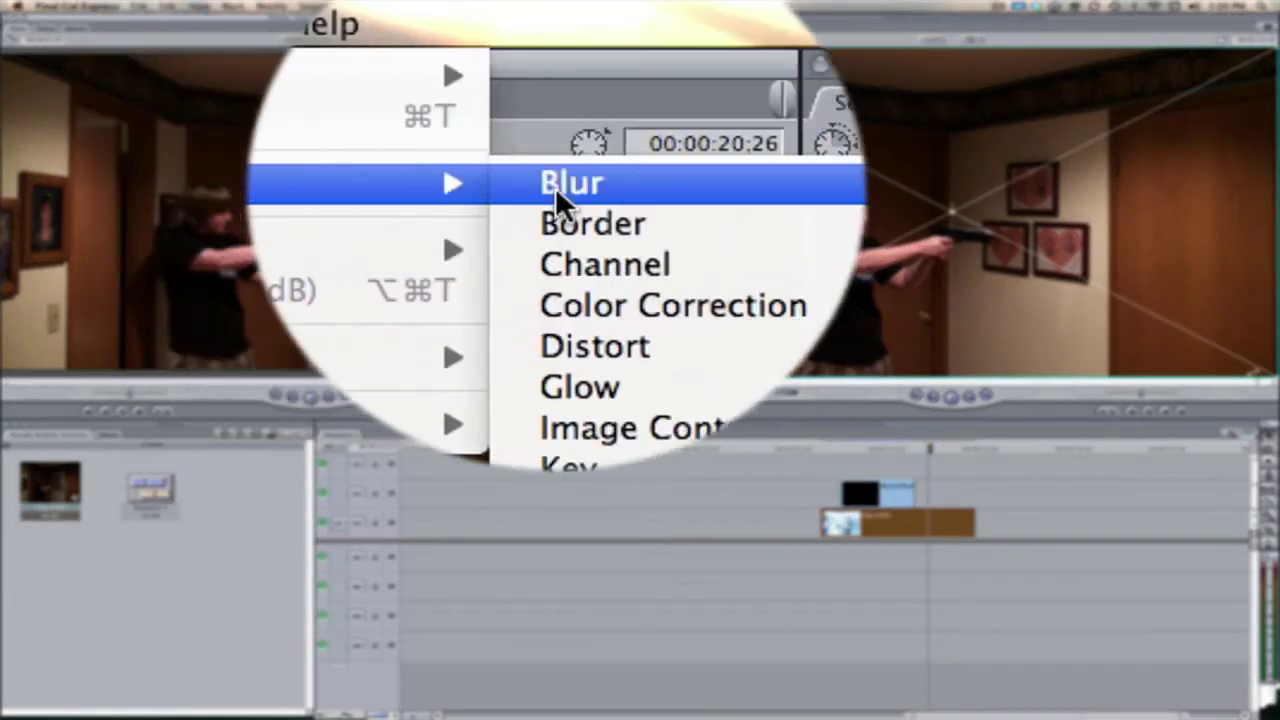
{"action": "mouse_move", "coordinate": [582, 279]}
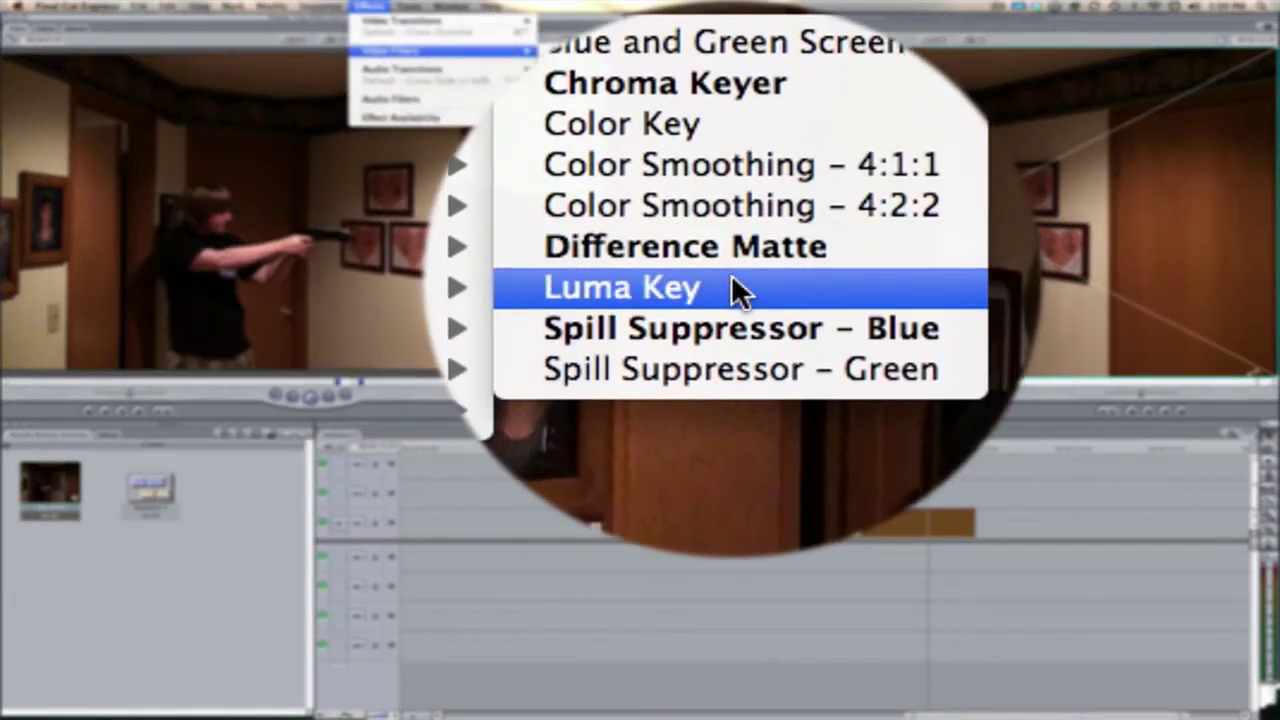
{"action": "left_click", "coordinate": [731, 284]}
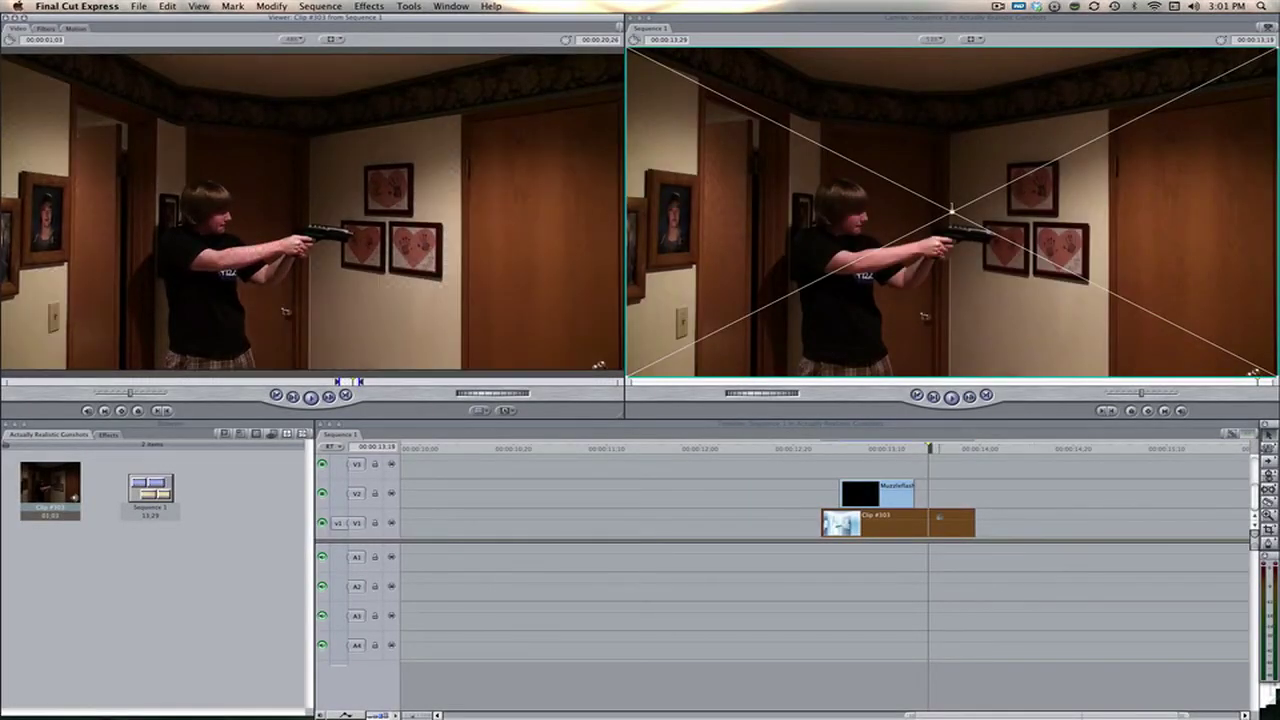
Apply the Color Correction > Color Corrector video filter to Clip #303.
{"action": "left_click", "coordinate": [369, 6]}
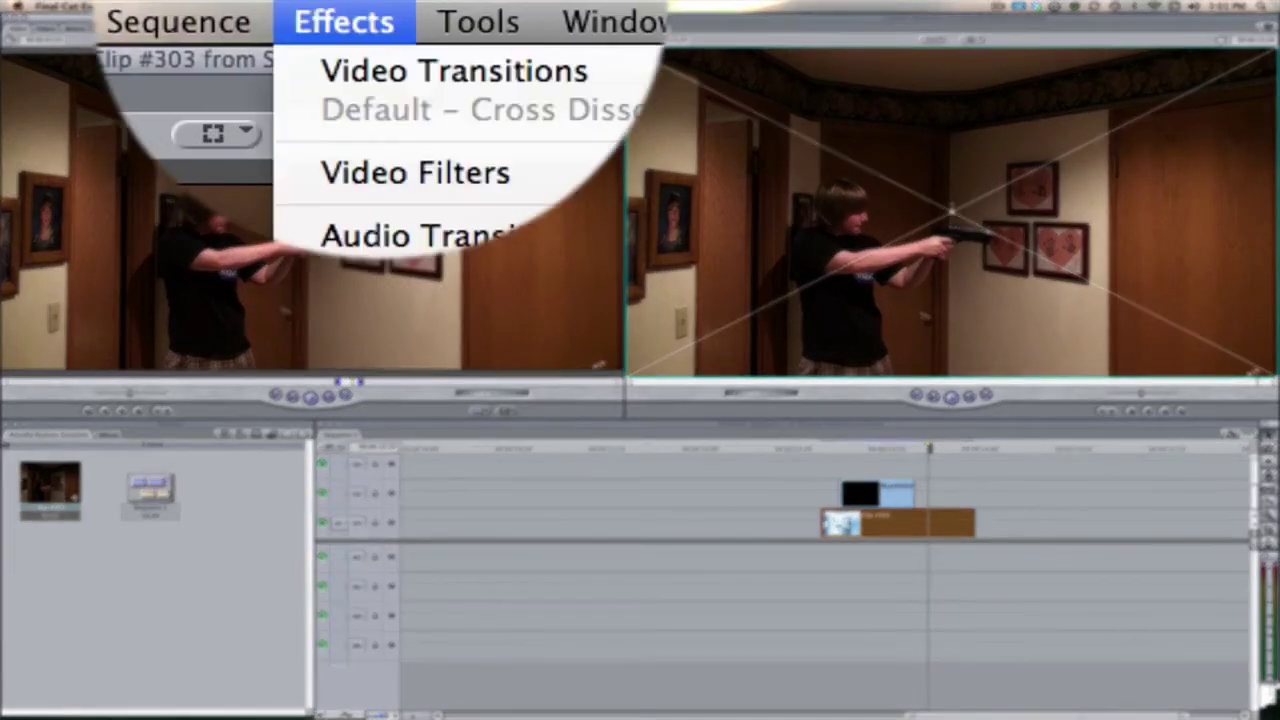
{"action": "mouse_move", "coordinate": [452, 203]}
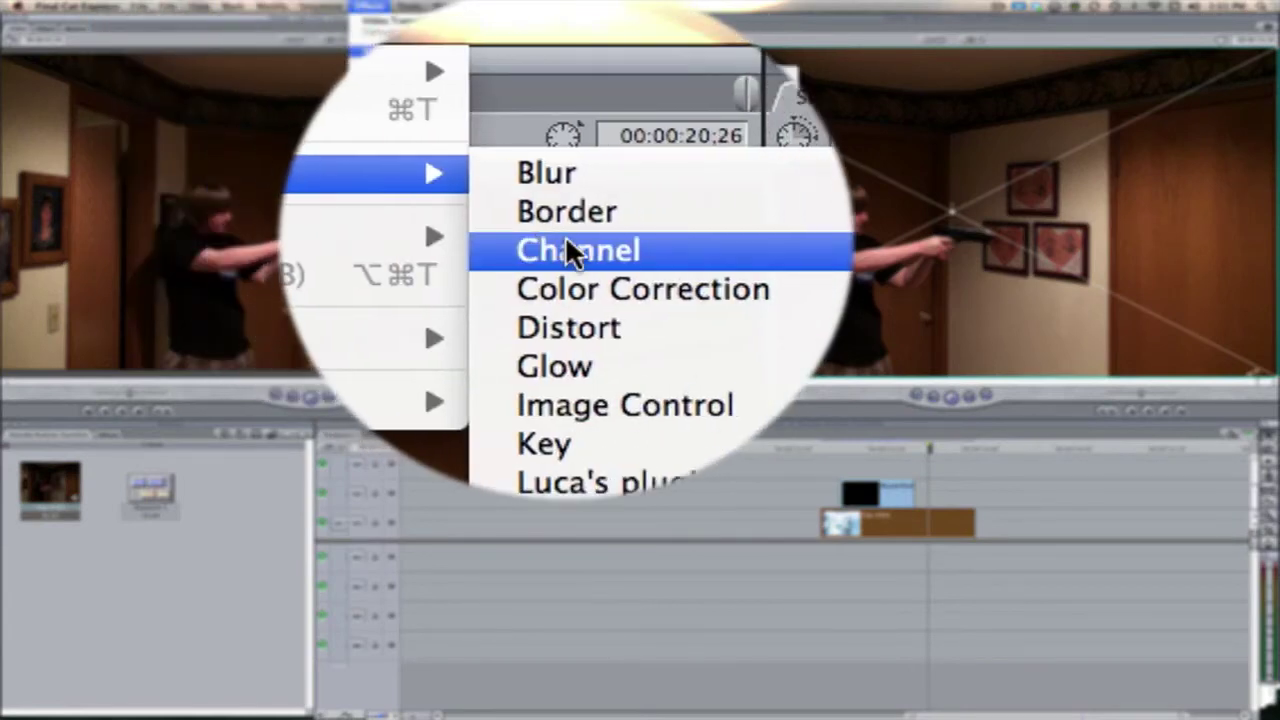
{"action": "mouse_move", "coordinate": [593, 262]}
{"action": "left_click", "coordinate": [743, 266]}
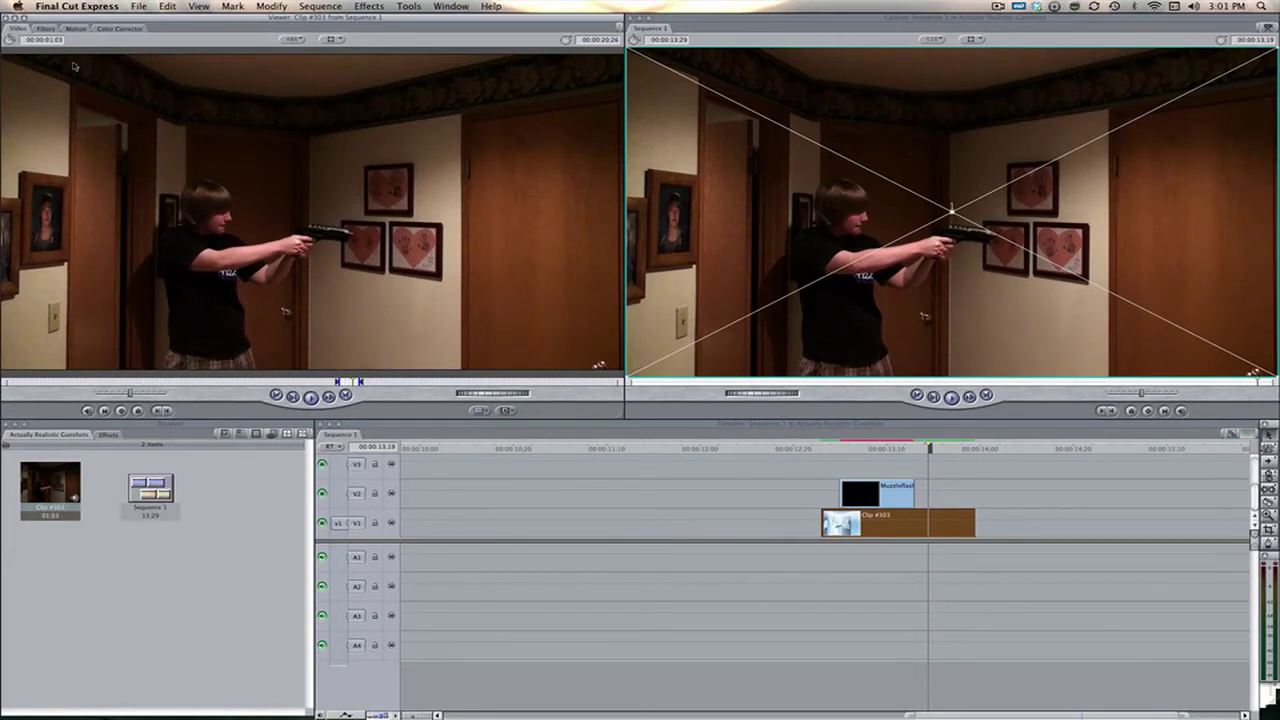
Expand the Color Corrector and set a Highlights keyframe on the frame before the flash.
{"action": "left_click", "coordinate": [42, 30]}
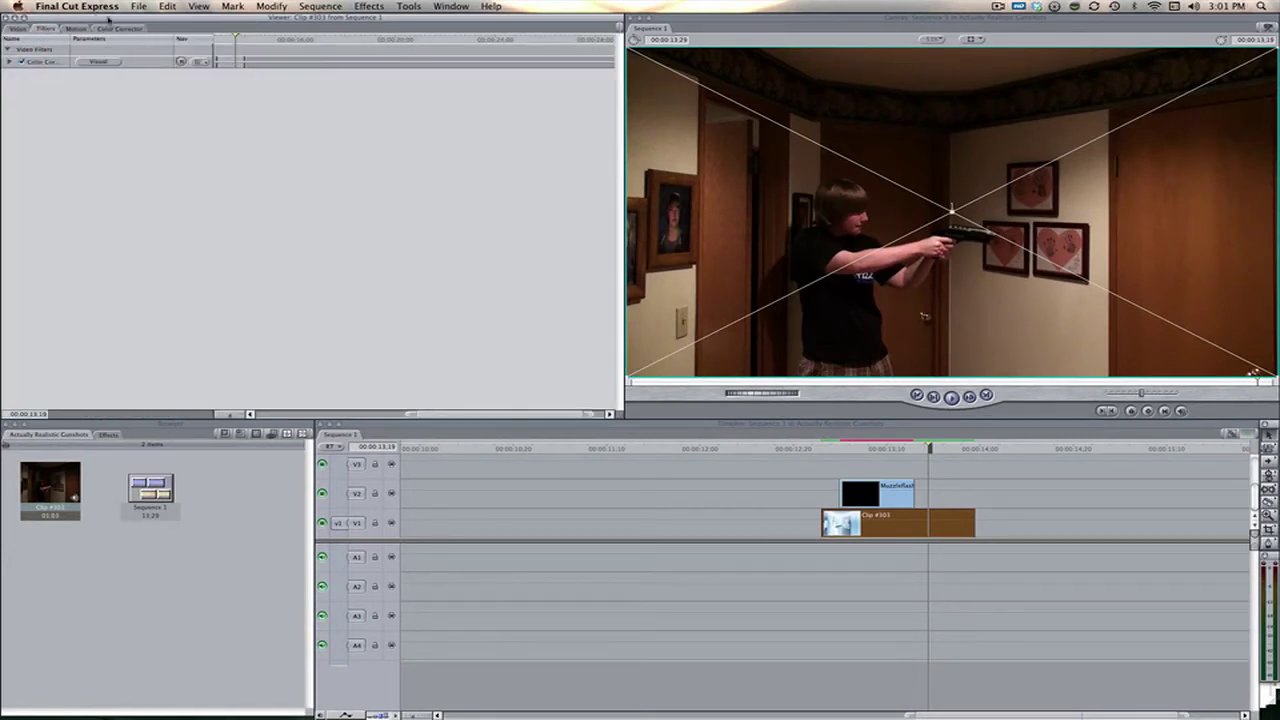
{"action": "left_click", "coordinate": [9, 62]}
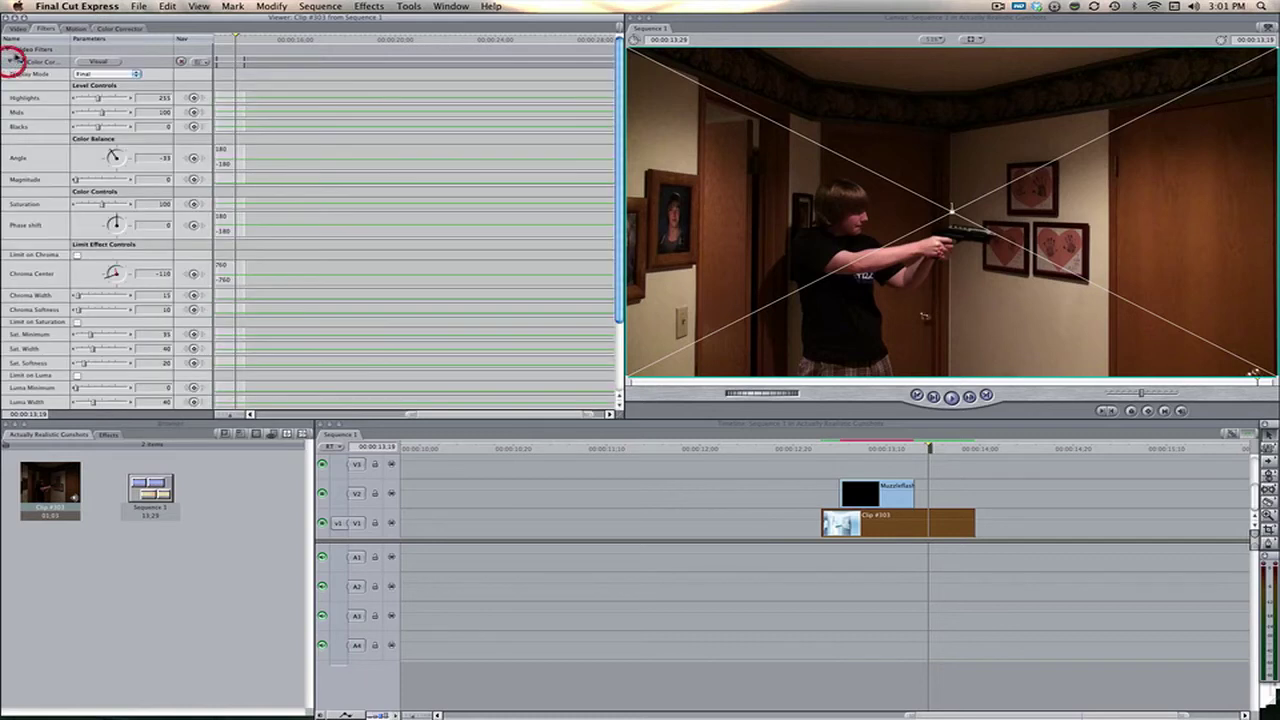
{"action": "left_click", "coordinate": [841, 452]}
{"action": "key", "text": "Right"}
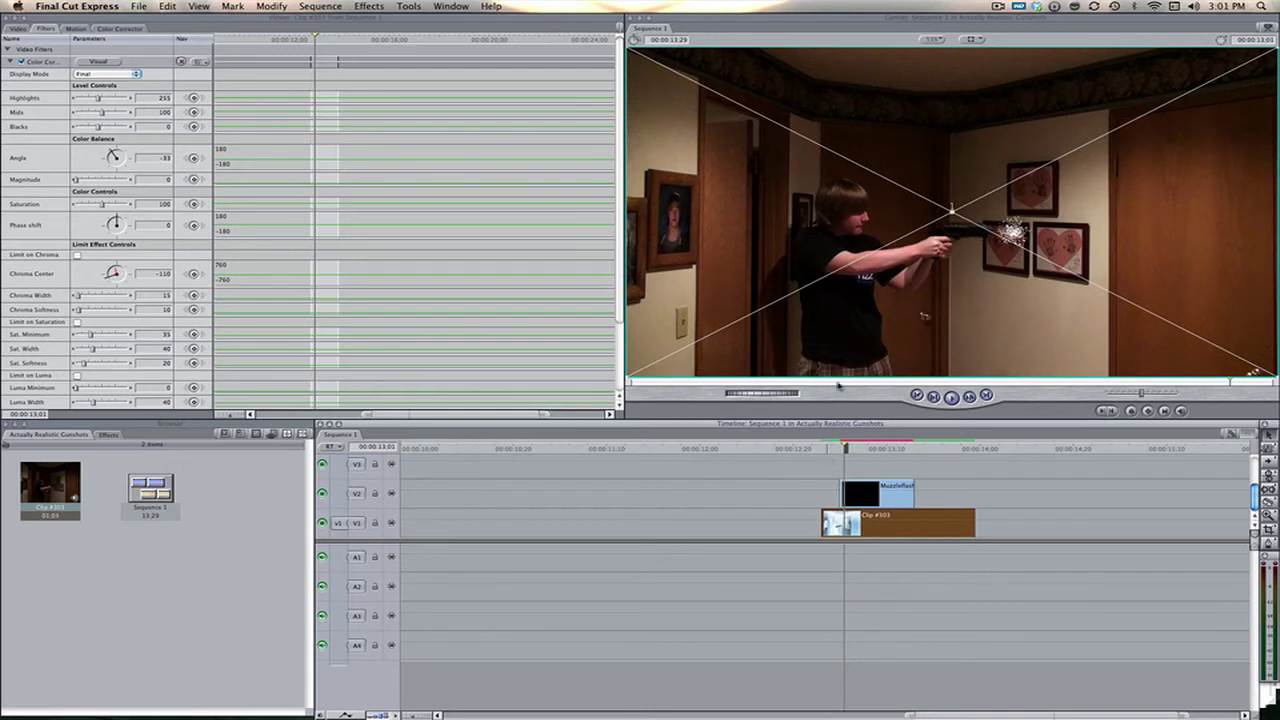
{"action": "key", "text": "Left"}
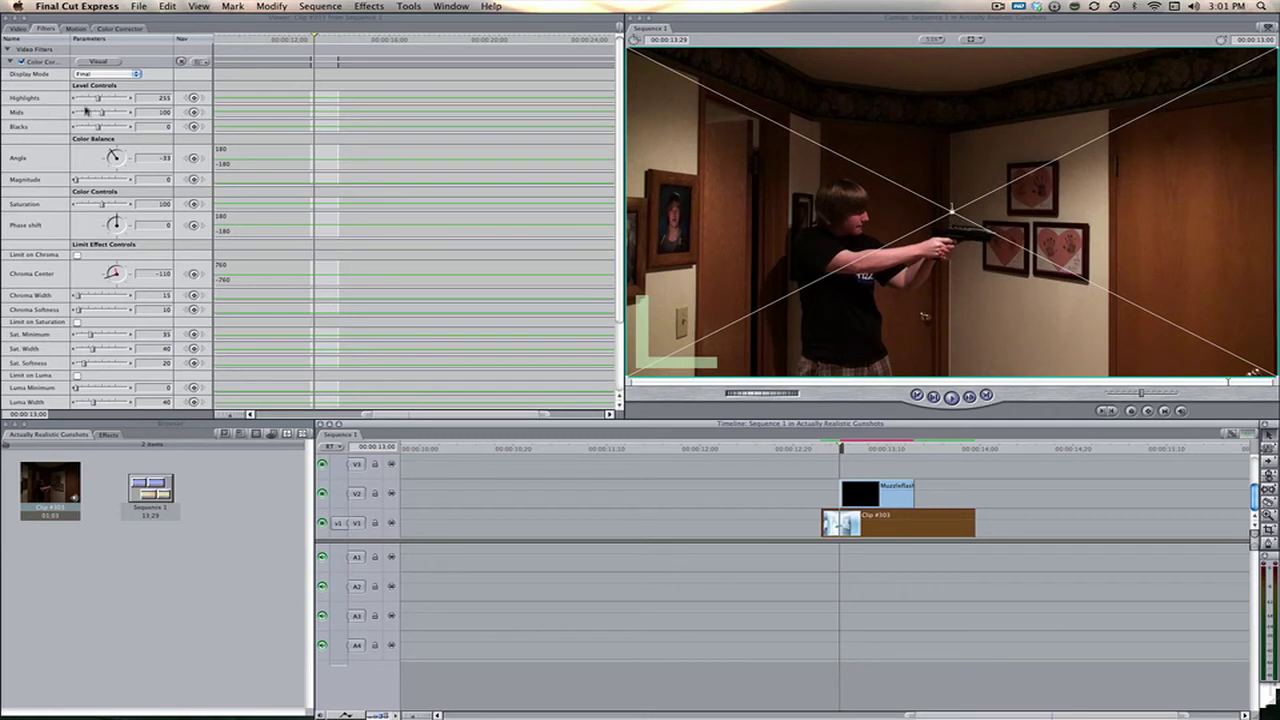
{"action": "left_click", "coordinate": [195, 99]}
{"action": "left_click", "coordinate": [195, 99]}
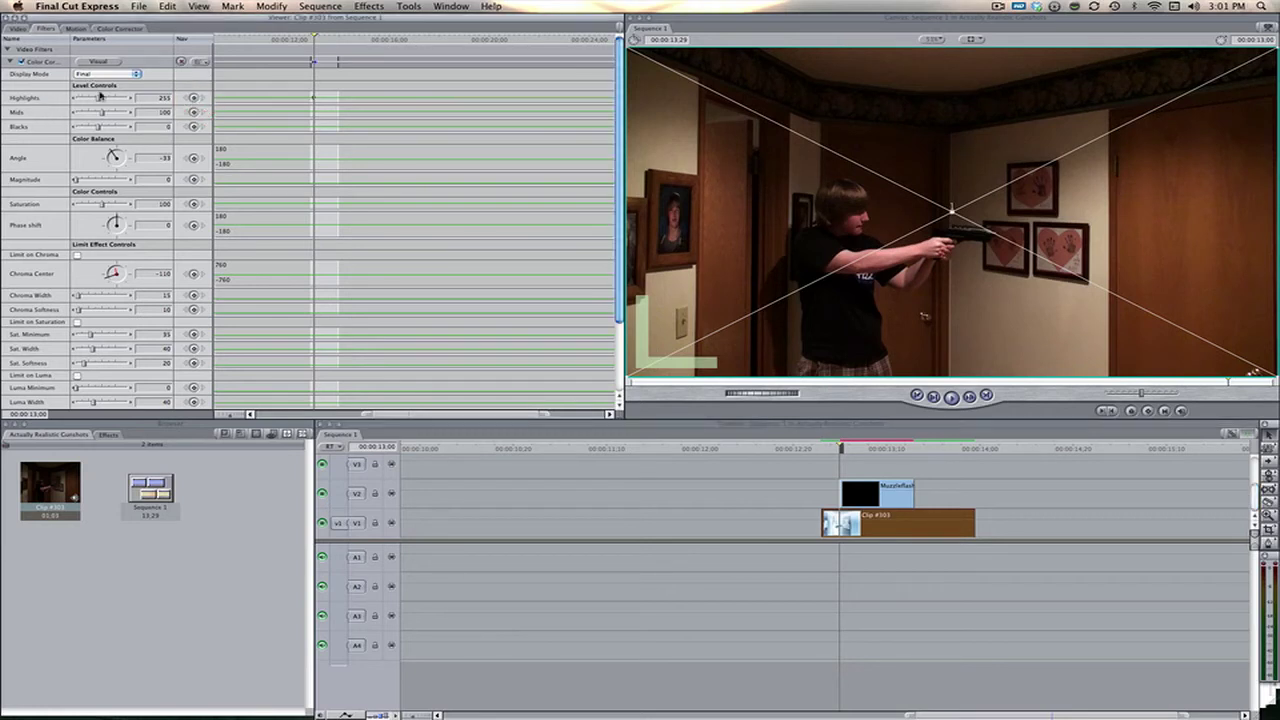
Raise Highlights to 399 on the flash frame, then bring it back to 255 afterwards.
{"action": "left_click", "coordinate": [10, 62]}
{"action": "left_click", "coordinate": [10, 62]}
{"action": "key", "text": "Right"}
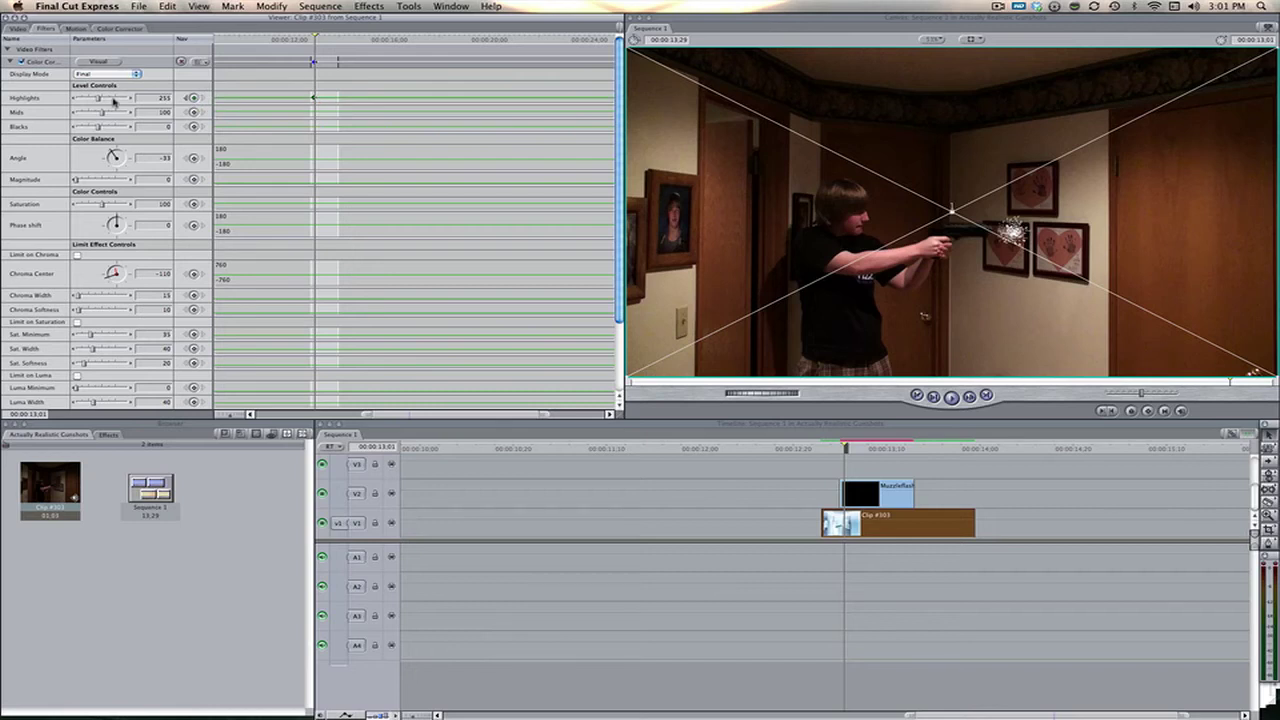
{"action": "left_click_drag", "start_coordinate": [114, 100], "coordinate": [114, 99]}
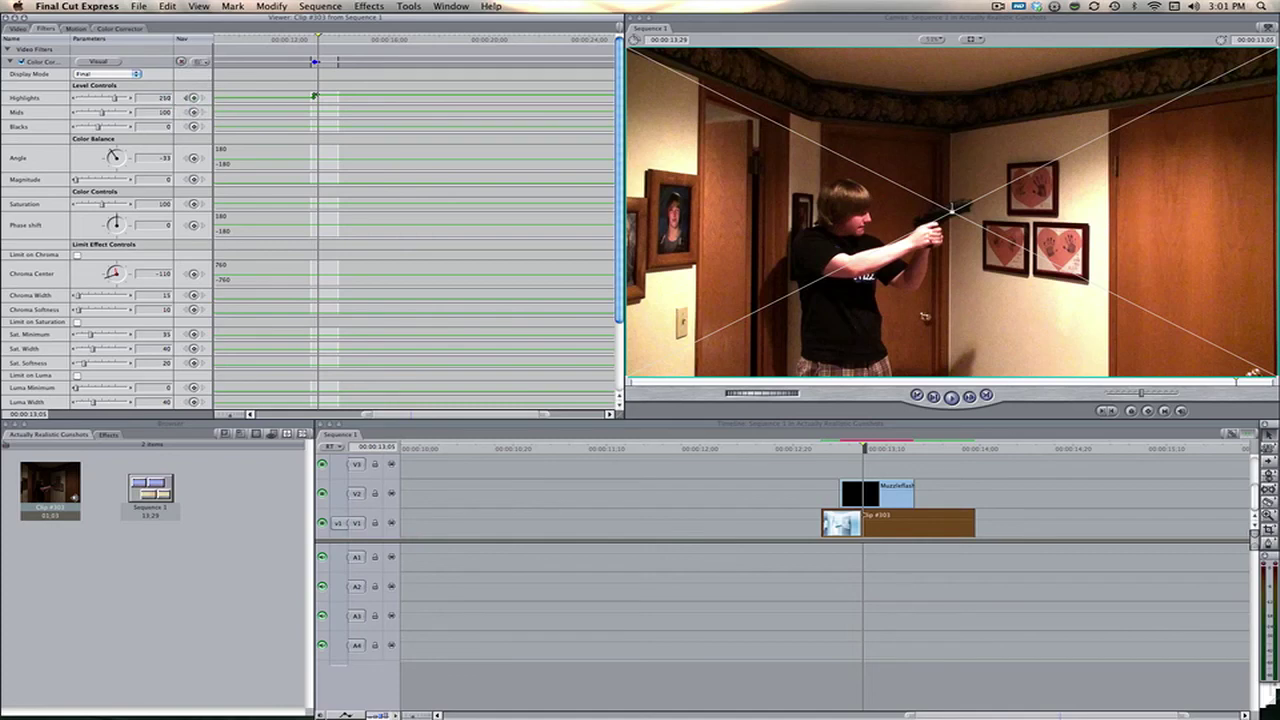
{"action": "left_click_drag", "start_coordinate": [115, 98], "coordinate": [98, 98]}
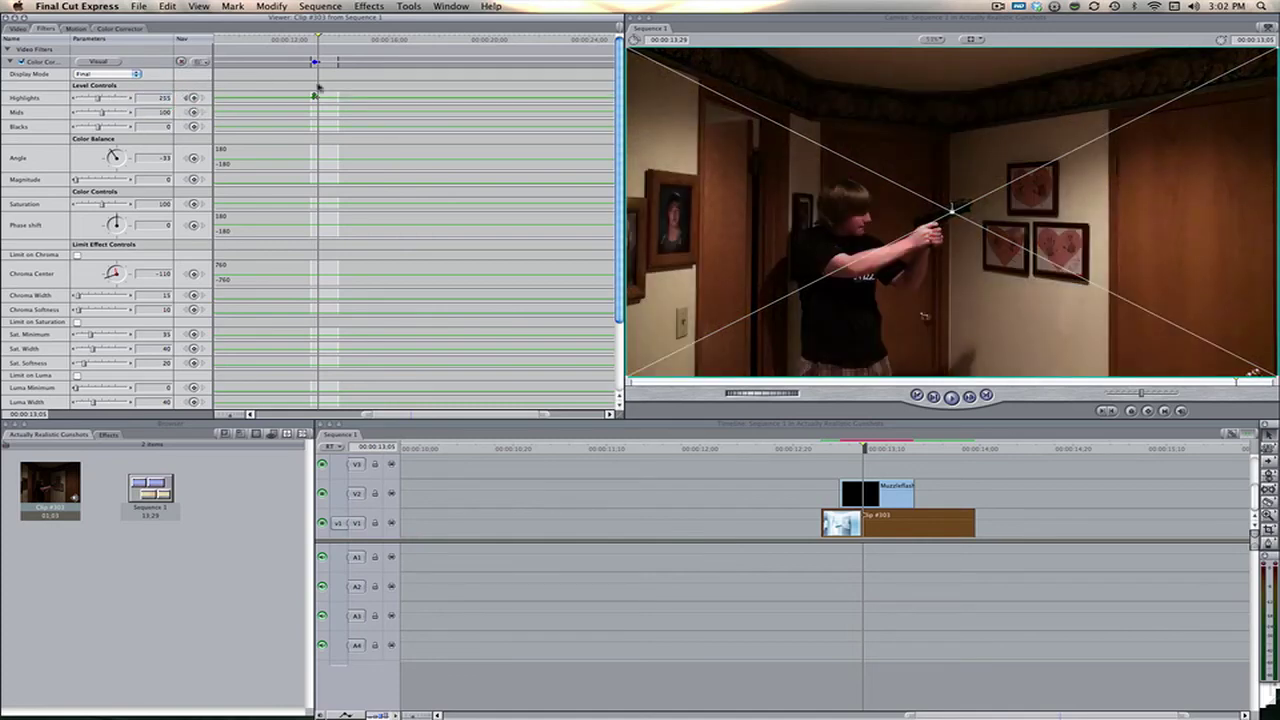
{"action": "left_click_drag", "start_coordinate": [987, 482], "coordinate": [865, 535]}
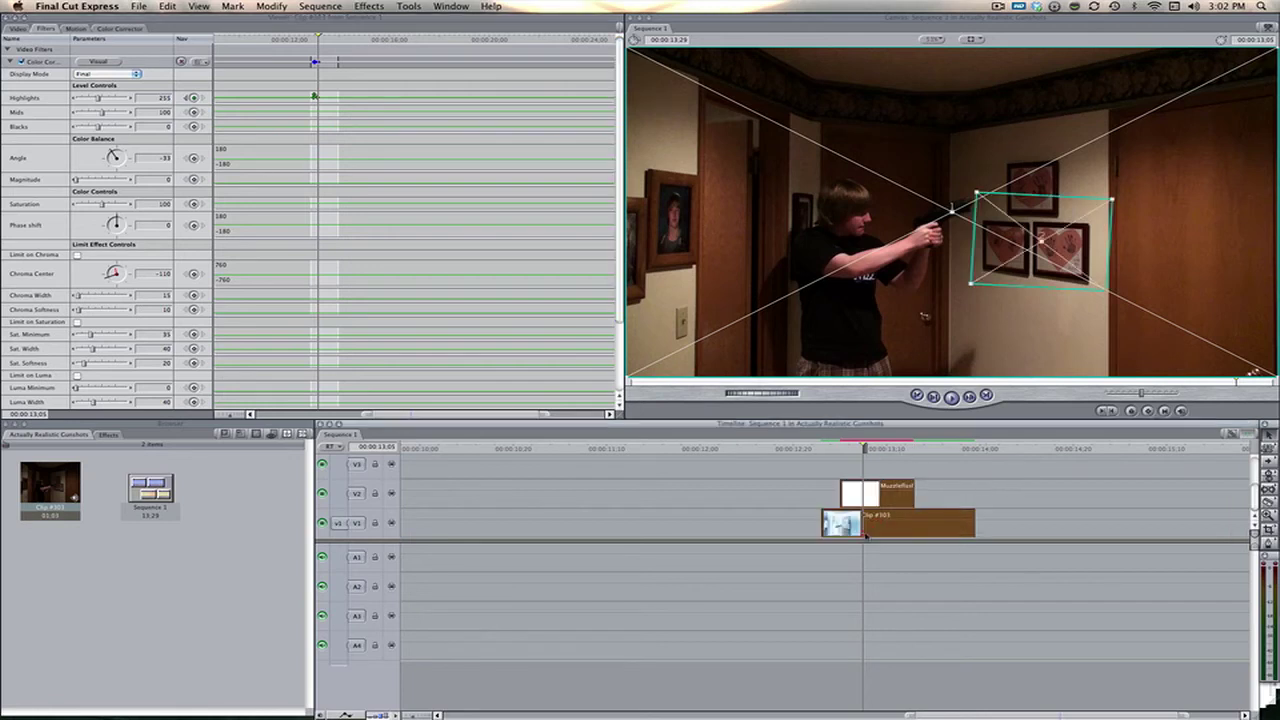
Render both selected clips and play back the gunshot from just before the shot.
{"action": "key", "text": "super+r"}
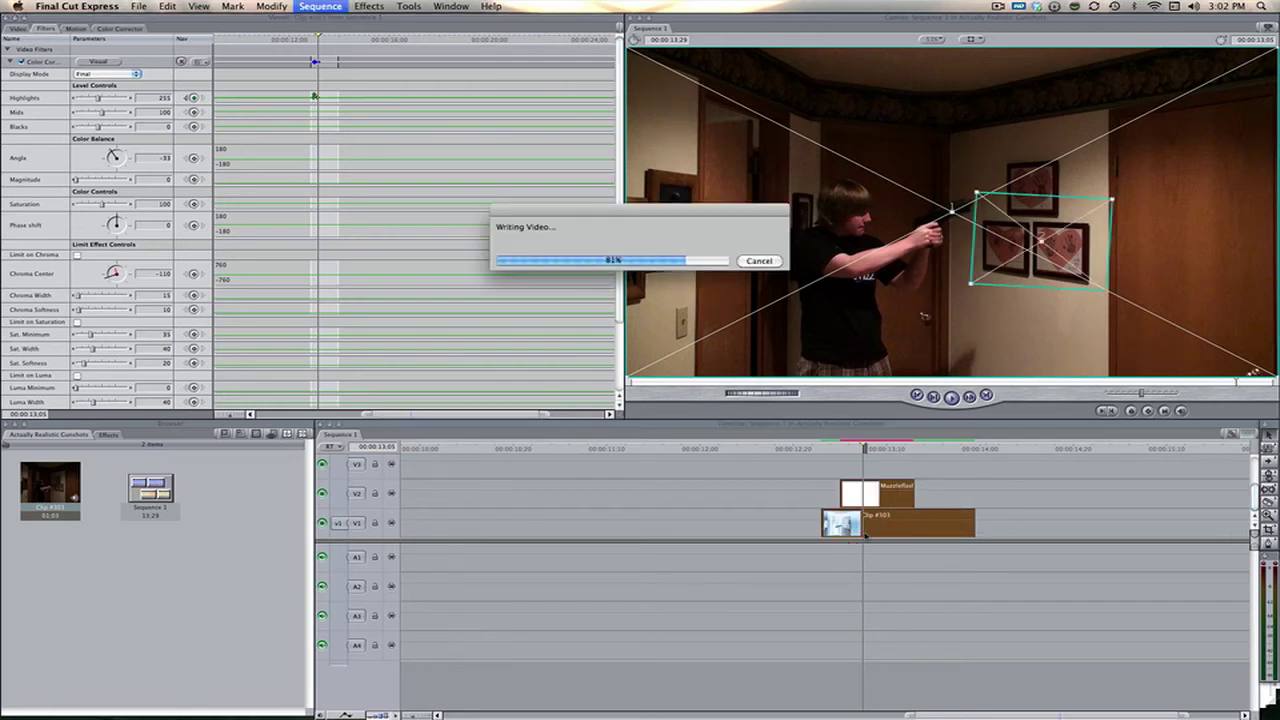
{"action": "left_click", "coordinate": [822, 447]}
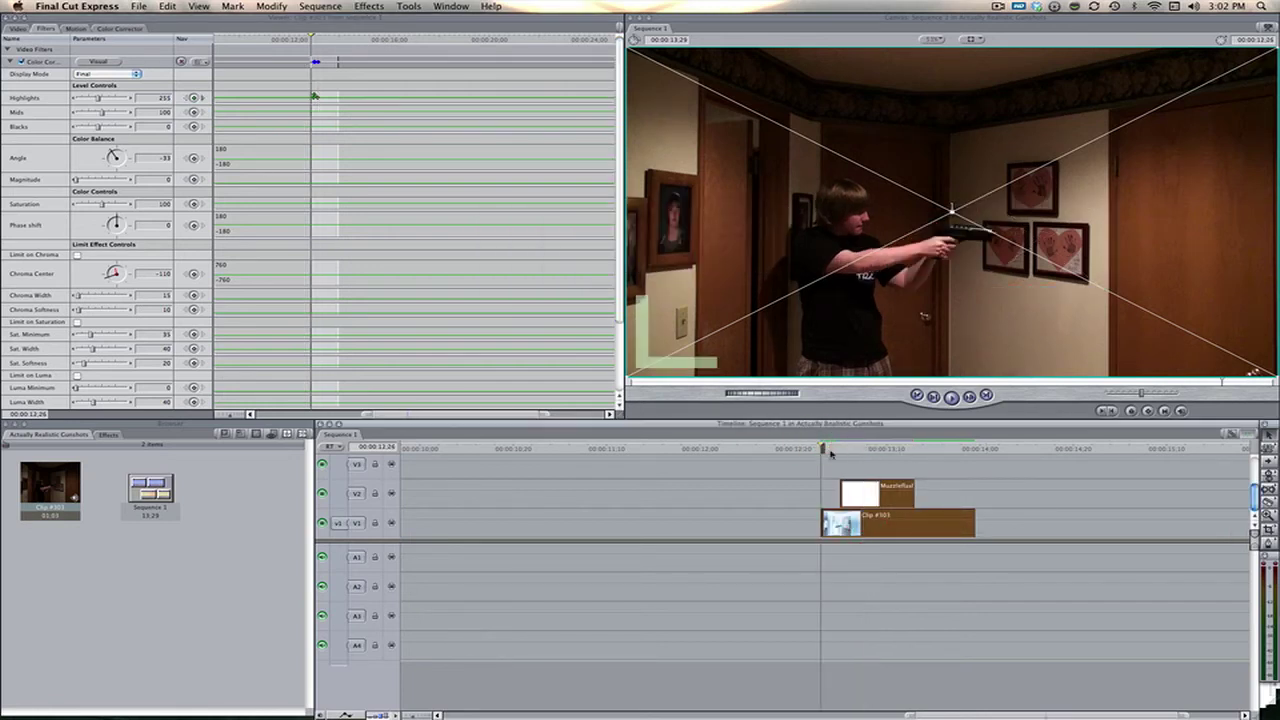
{"action": "left_click", "coordinate": [624, 513]}
{"action": "key", "text": "space"}
{"action": "key", "text": "space"}
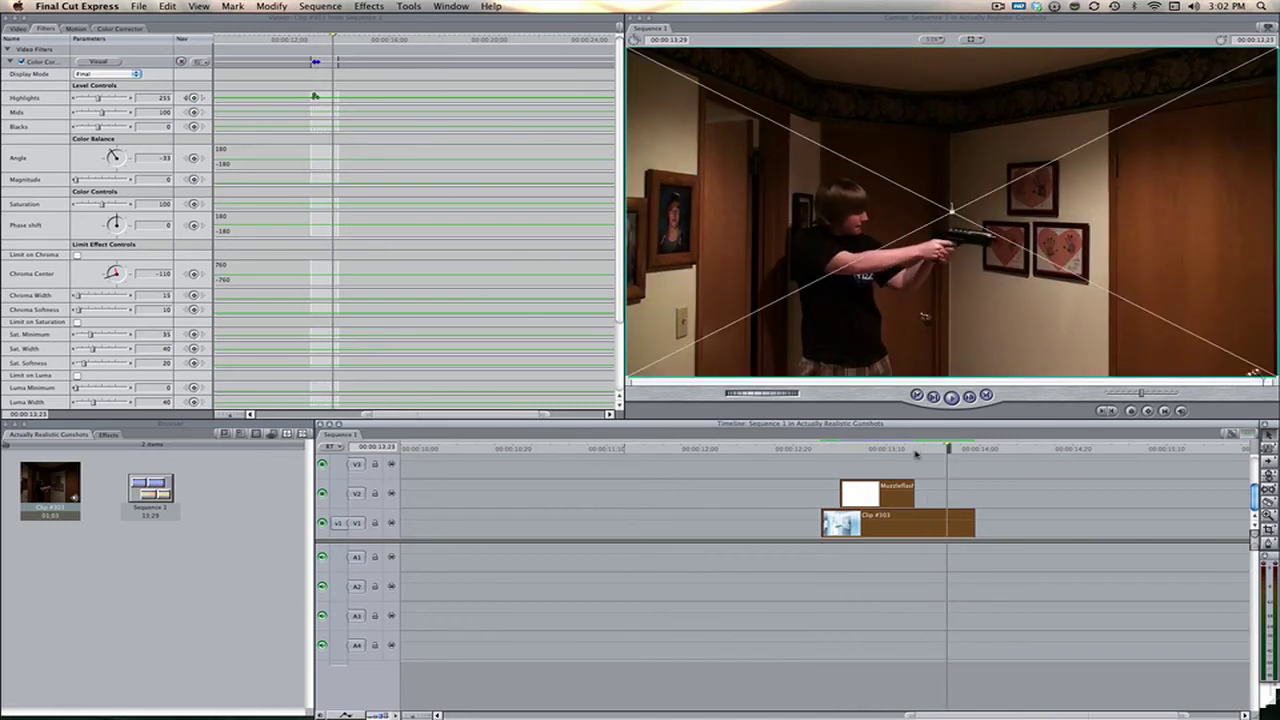
Render All video and audio in the sequence.
{"action": "left_click", "coordinate": [320, 6]}
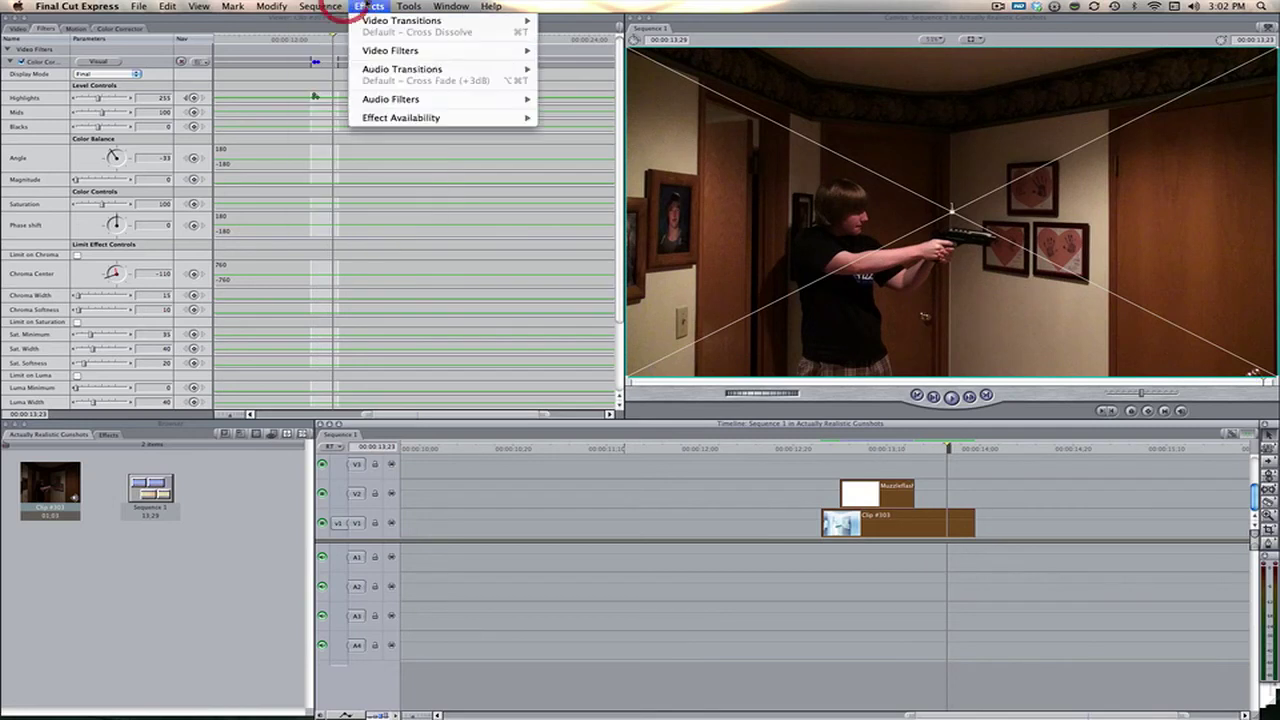
{"action": "mouse_move", "coordinate": [334, 32]}
{"action": "left_click", "coordinate": [482, 36]}
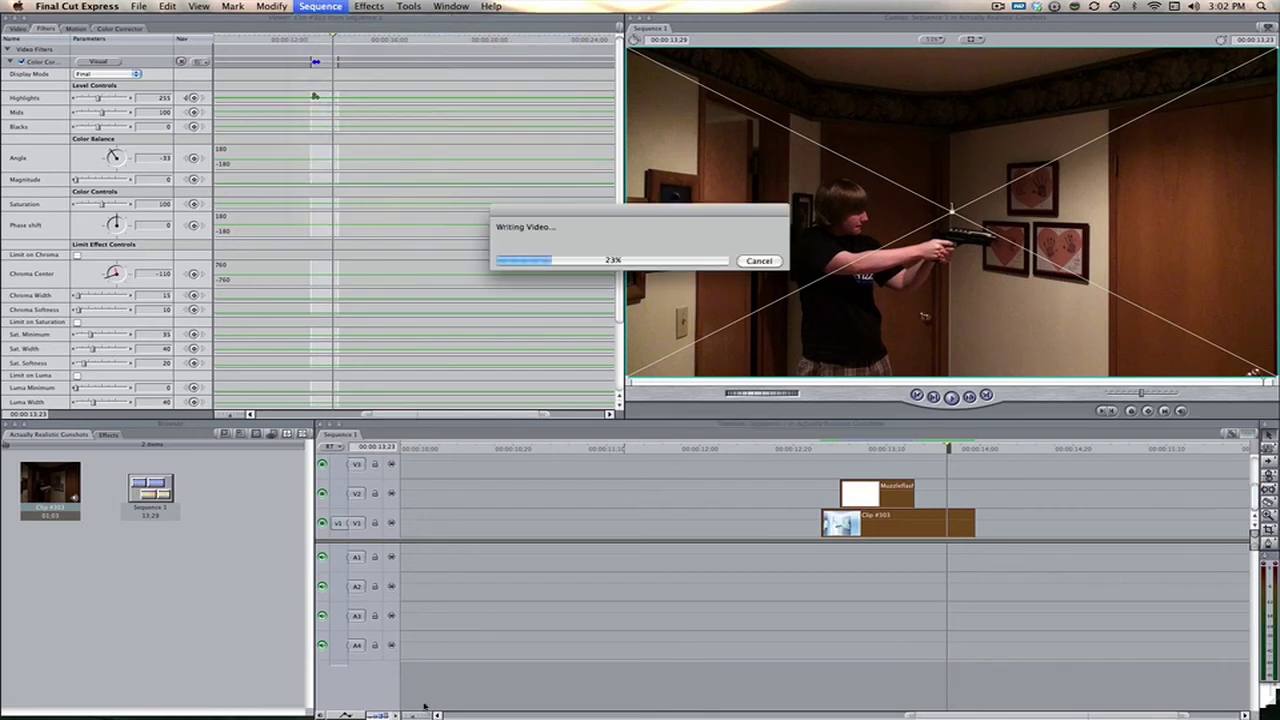
{"action": "left_click", "coordinate": [821, 448]}
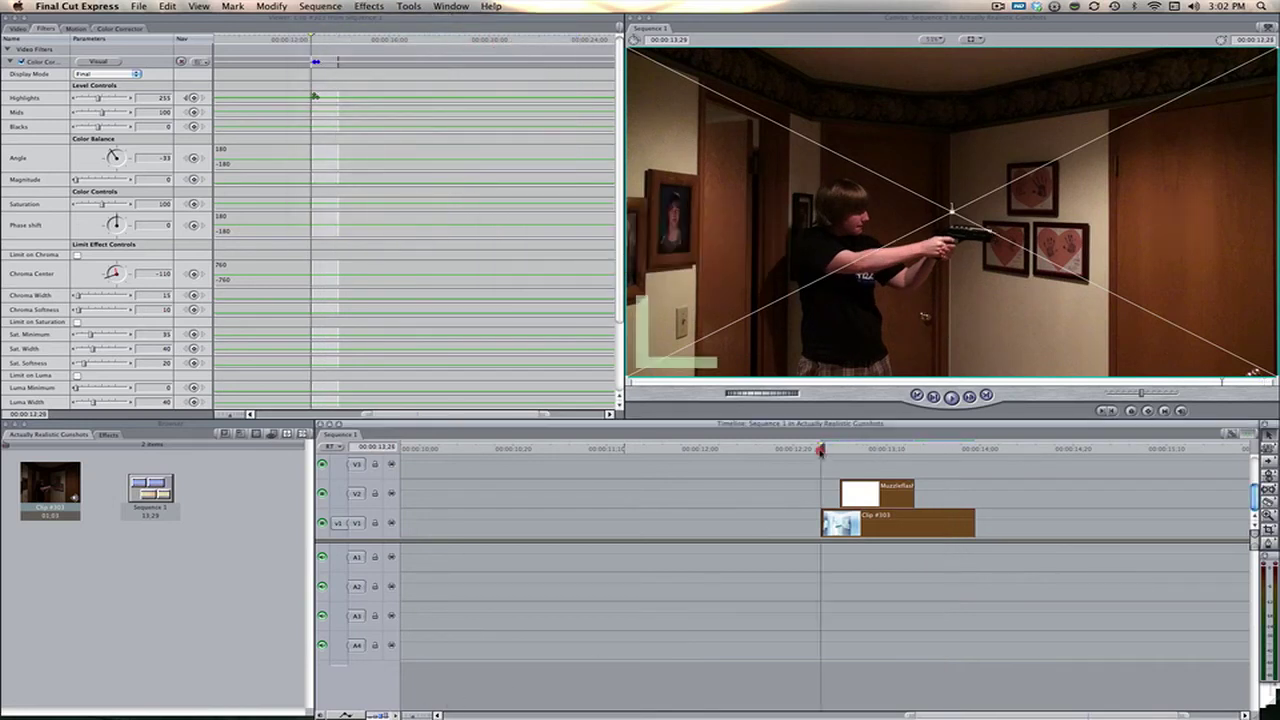
{"action": "left_click", "coordinate": [762, 612]}
{"action": "key", "text": "space"}
{"action": "key", "text": "j"}
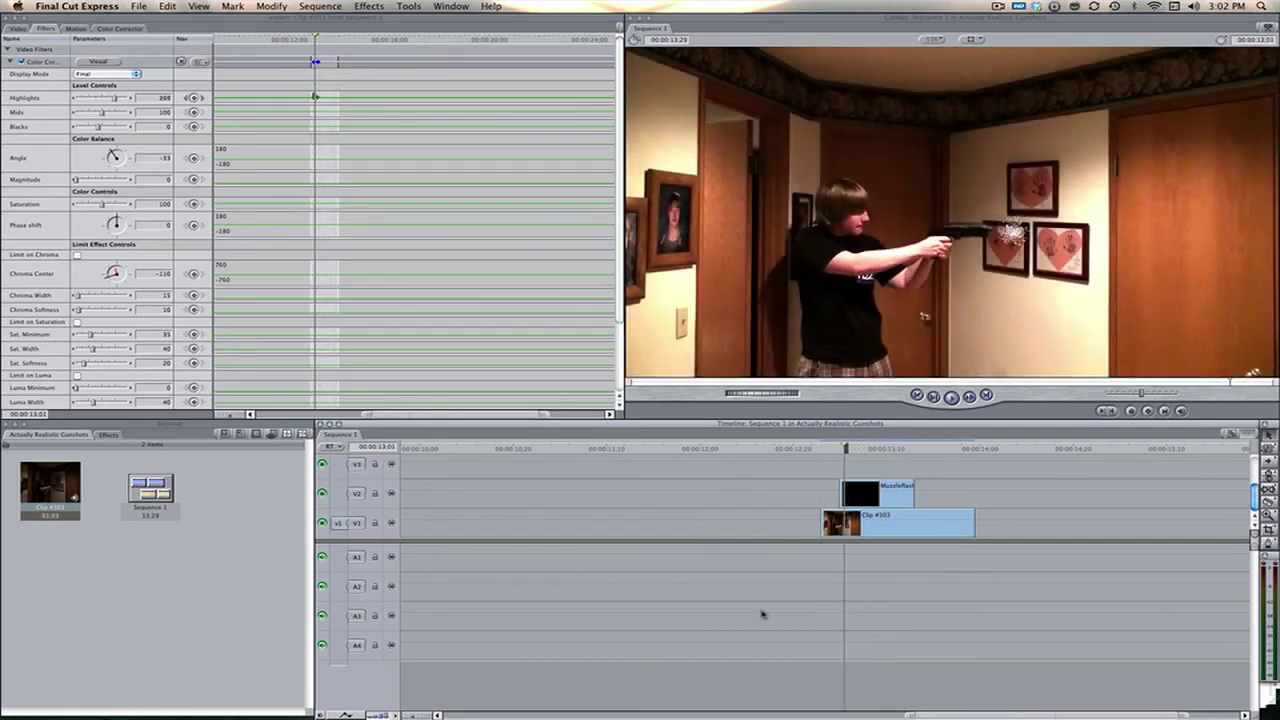
{"action": "key", "text": "Right"}
{"action": "key", "text": "Right"}
{"action": "key", "text": "Right"}
{"action": "key", "text": "Right"}
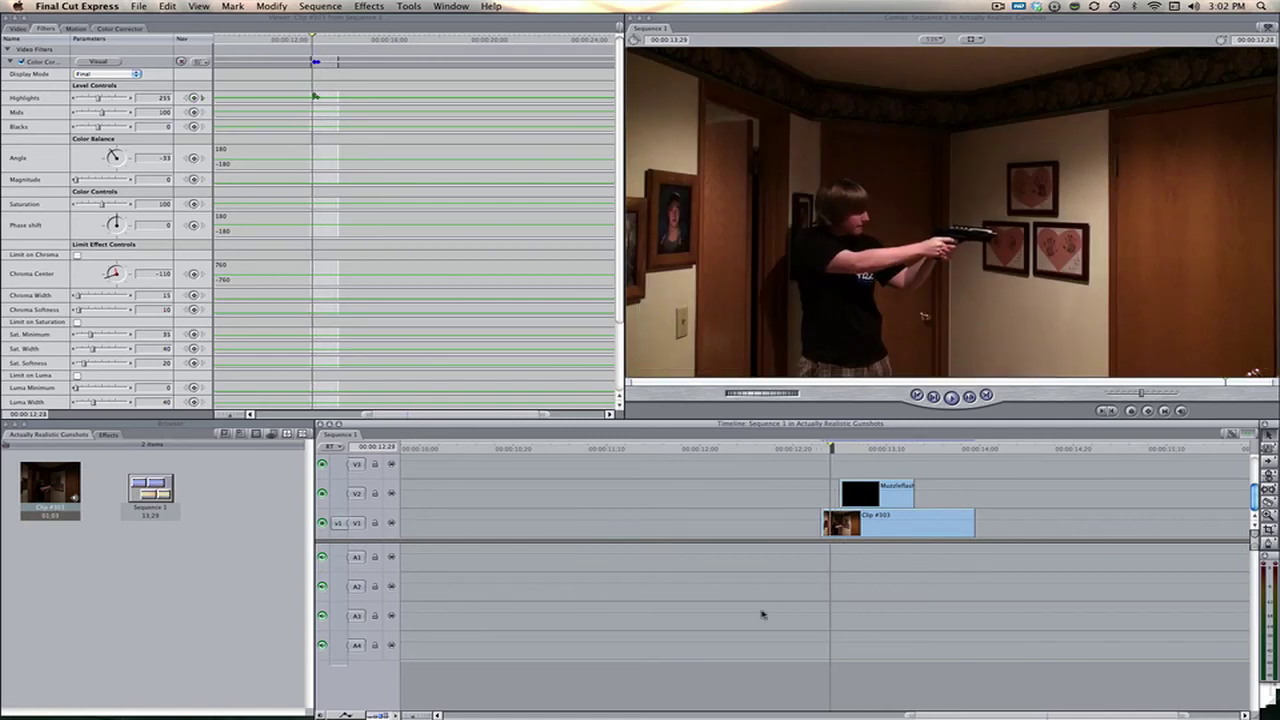
{"action": "key", "text": "Left"}
{"action": "key", "text": "Right"}
{"action": "key", "text": "Right"}
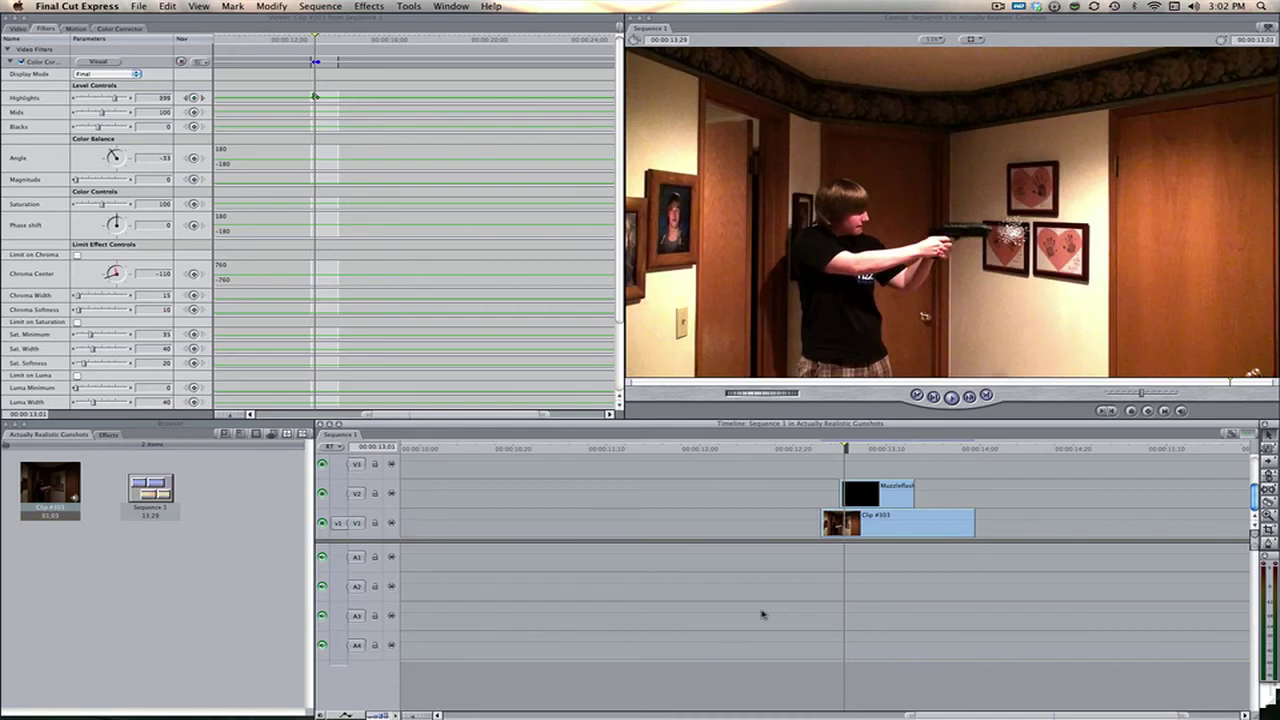
{"action": "key", "text": "Right"}
{"action": "key", "text": "Right"}
{"action": "key", "text": "Right"}
{"action": "key", "text": "Right"}
{"action": "key", "text": "Right"}
{"action": "key", "text": "Right"}
{"action": "key", "text": "Right"}
{"action": "key", "text": "Right"}
{"action": "key", "text": "Right"}
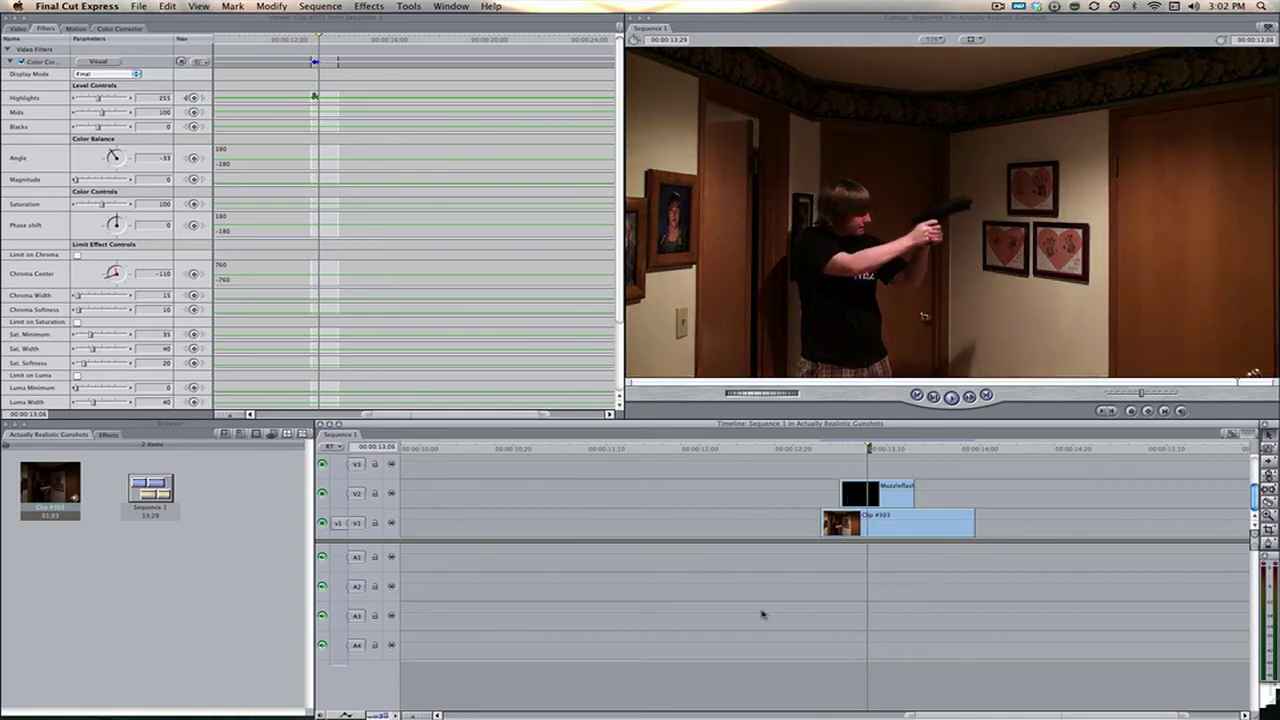
{"action": "key", "text": "Right"}
{"action": "key", "text": "Right"}
{"action": "key", "text": "Right"}
{"action": "key", "text": "Right"}
{"action": "key", "text": "Right"}
{"action": "key", "text": "Right"}
{"action": "key", "text": "Right"}
{"action": "key", "text": "Right"}
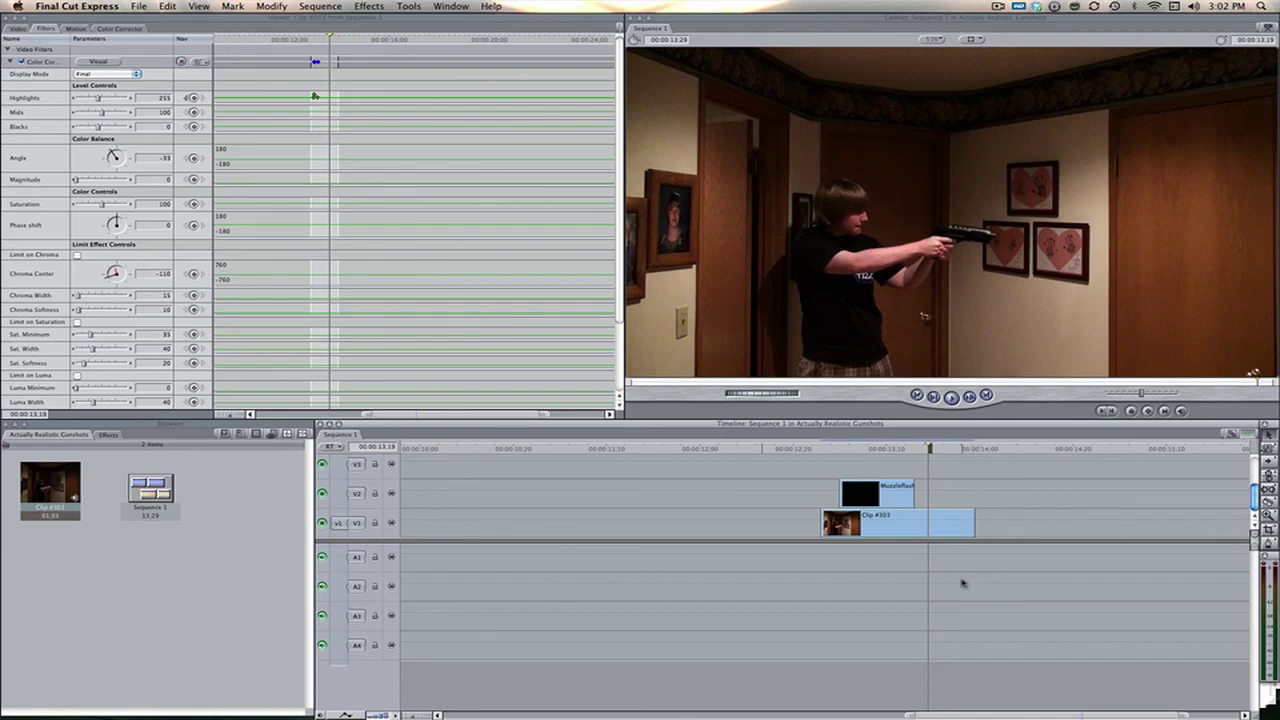
{"action": "left_click", "coordinate": [930, 523]}
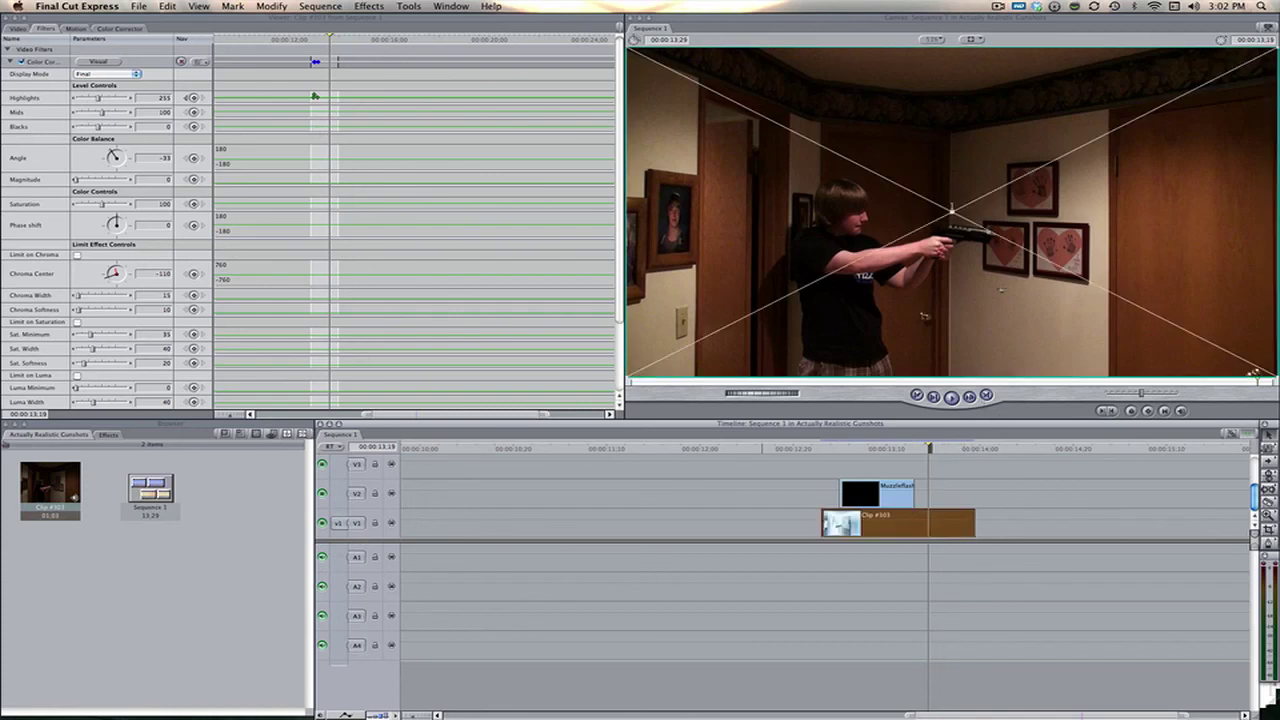
{"action": "left_click", "coordinate": [840, 446]}
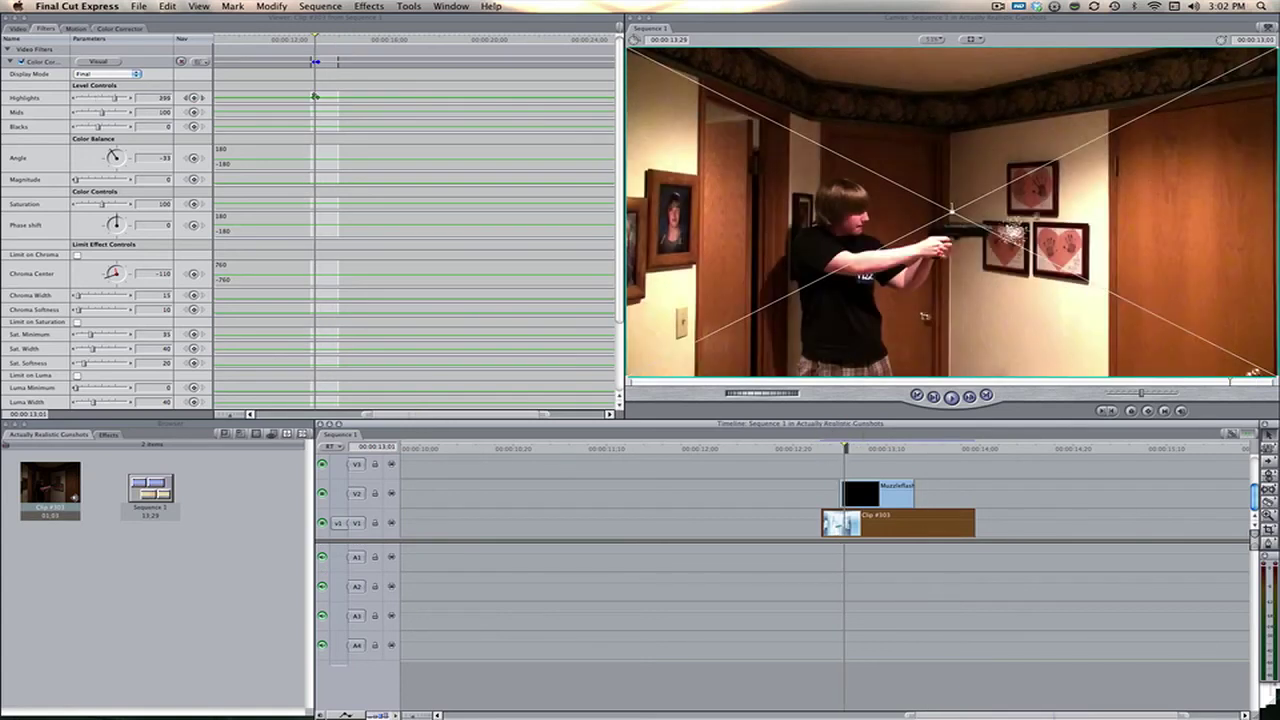